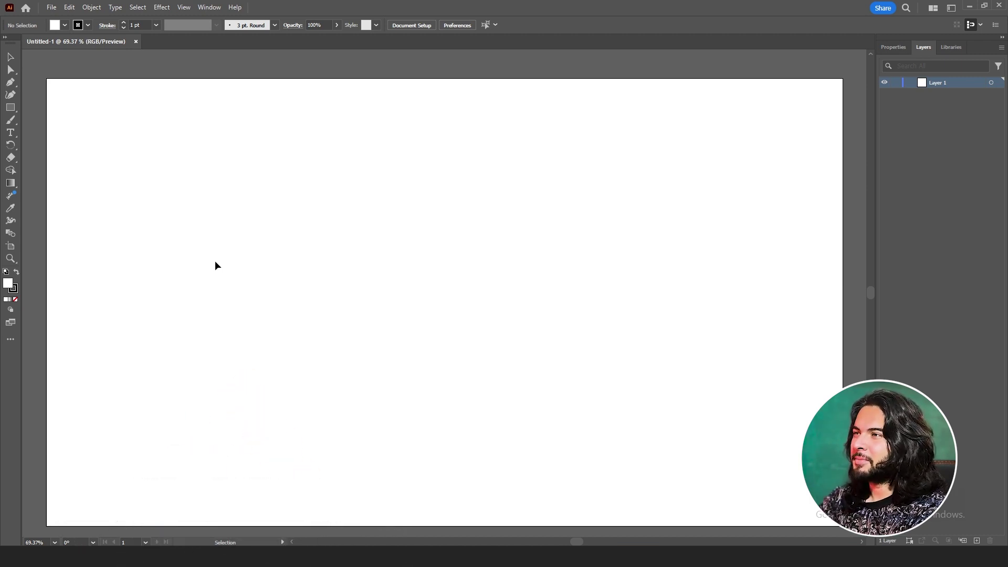
Browse the Effect > 3D and Materials submenu, including 3D (Classic), without applying any effect
left_click(163, 8)
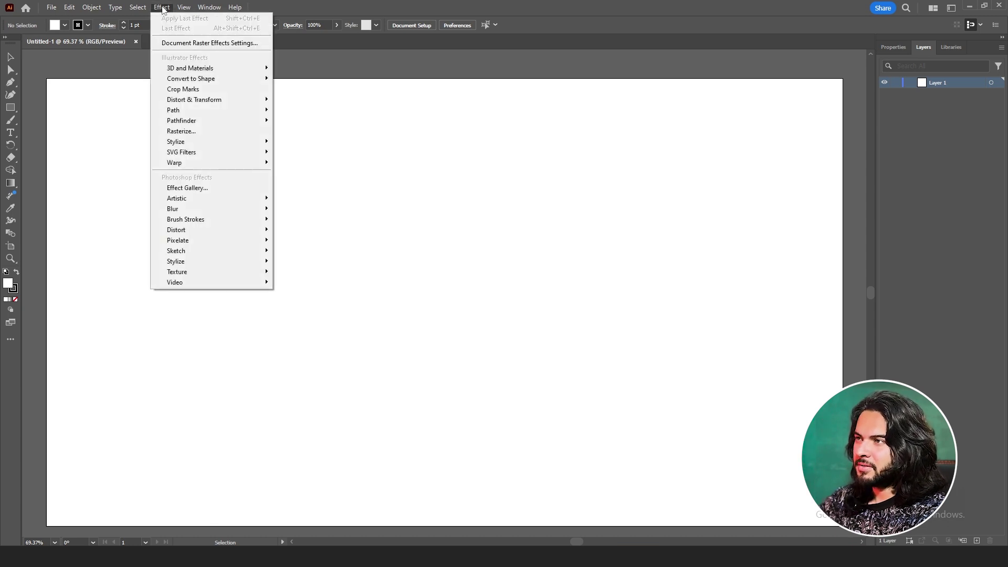
mouse_move(212, 69)
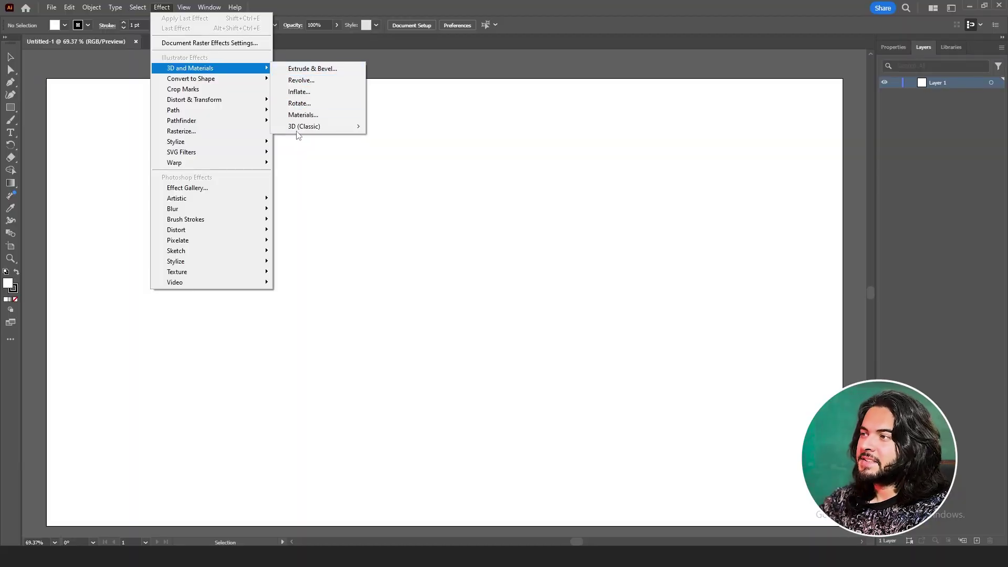
mouse_move(317, 134)
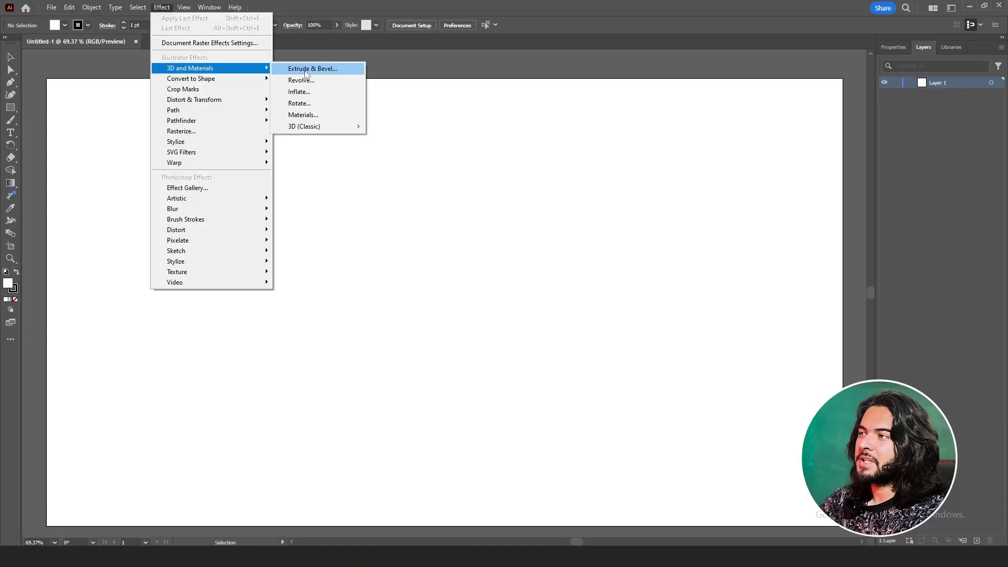
Type a letter G on the artboard and scale it up large
left_click(10, 107)
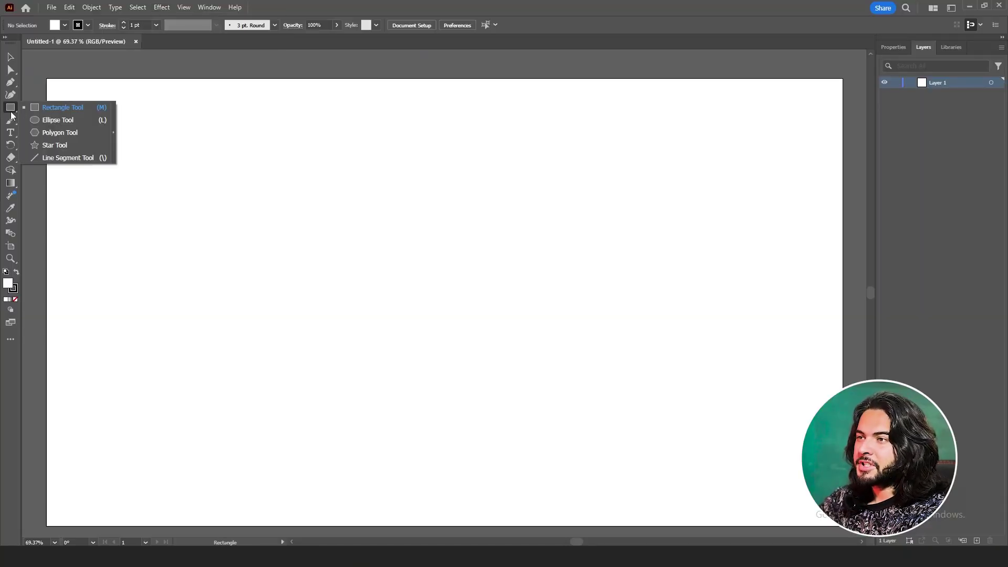
left_click(10, 132)
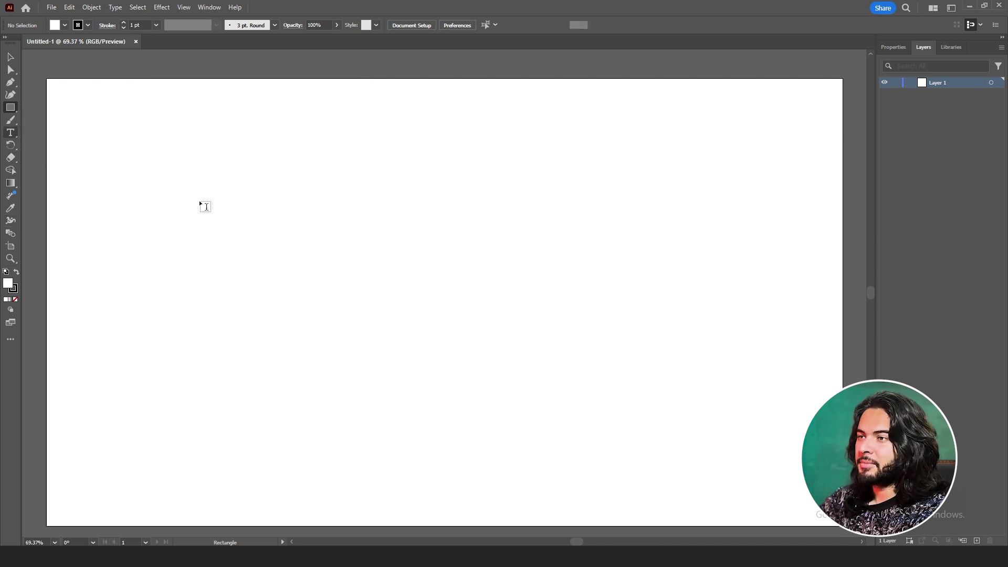
left_click(291, 231)
type("G")
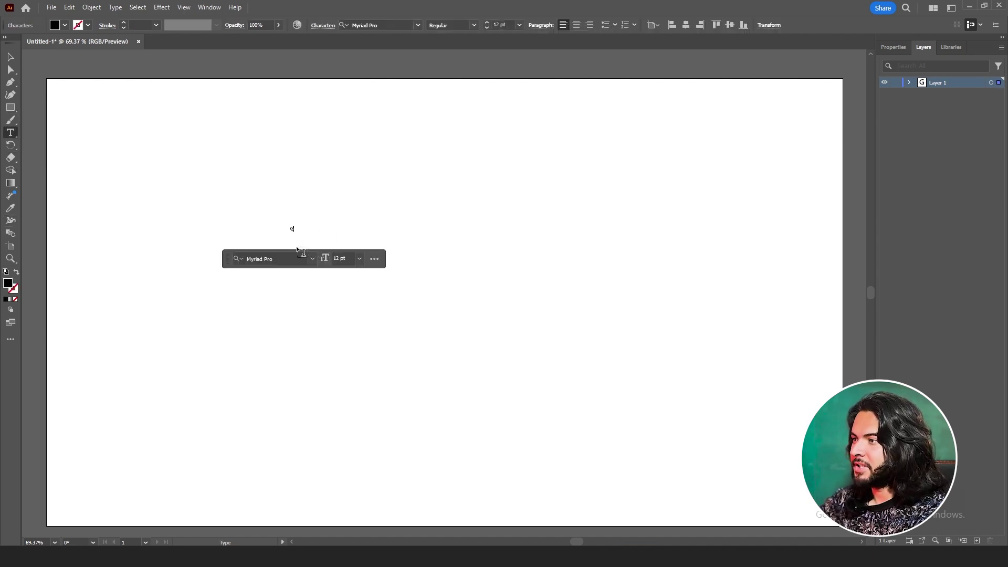
key("Escape")
left_click_drag(310, 213, 349, 133)
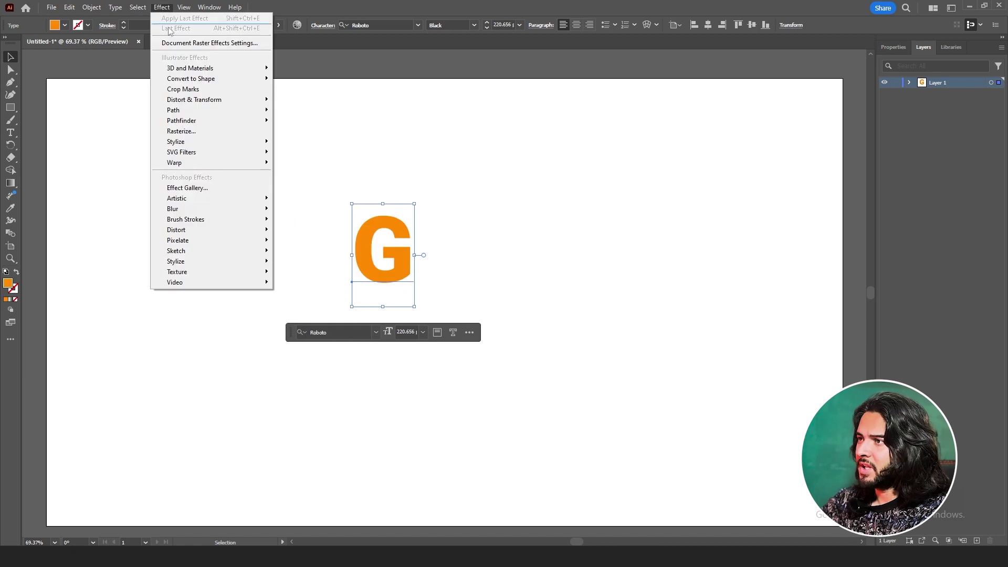
Apply an Extrude & Bevel 3D effect to the G and close the 3D and Materials panel
mouse_move(217, 69)
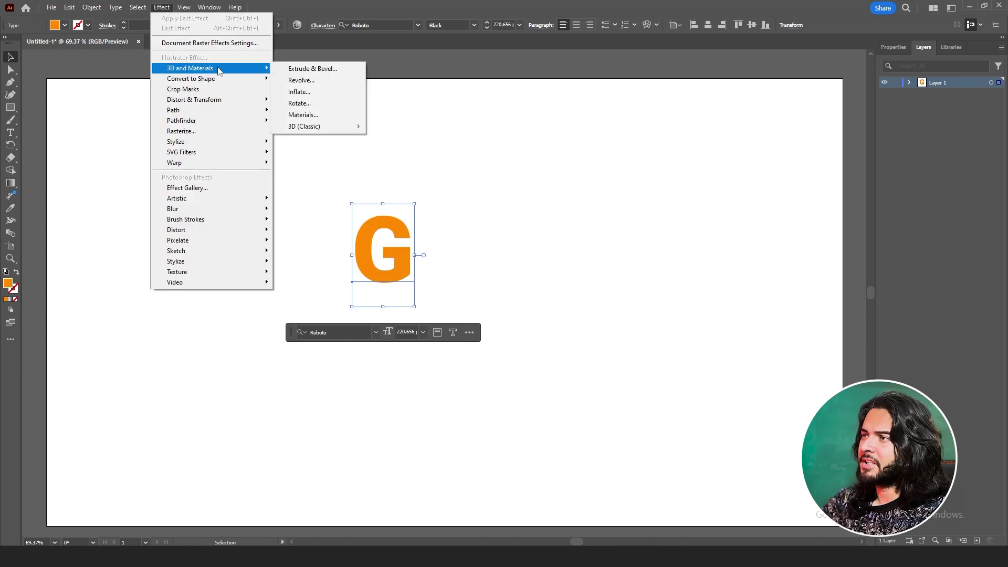
left_click(314, 69)
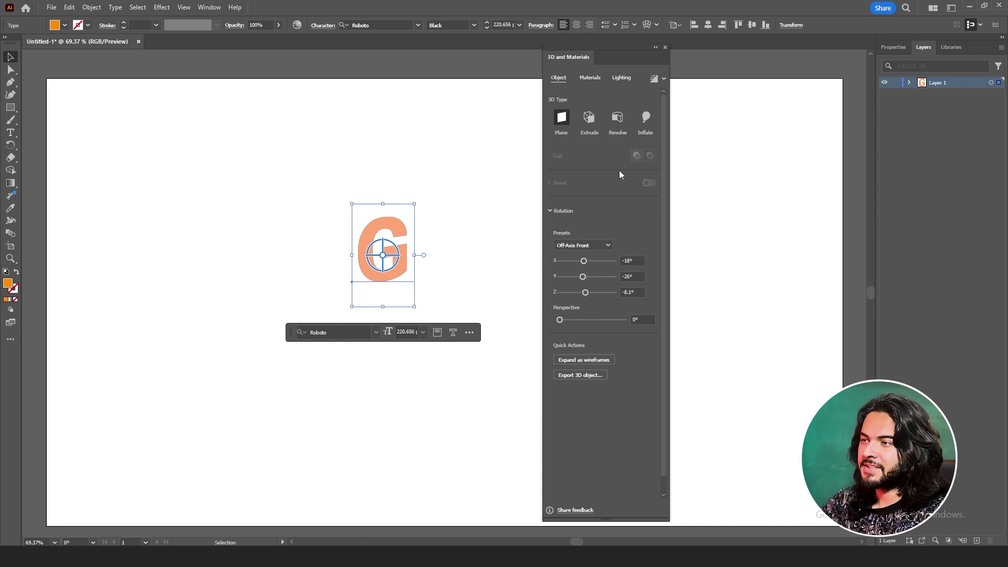
left_click(665, 47)
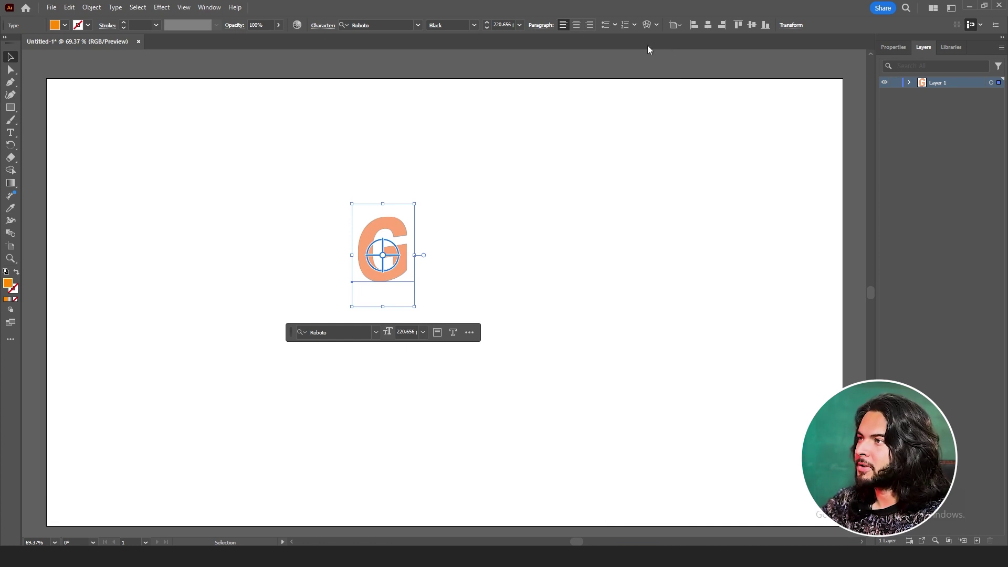
left_click(161, 7)
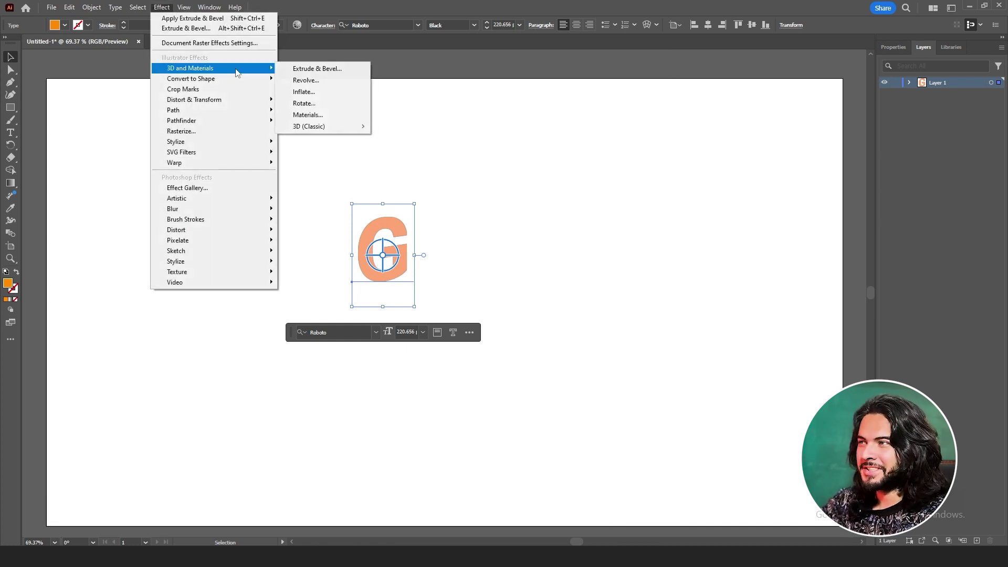
In Classic Extrude & Bevel, rotate the G to X -1°, Y -33°, Z 0°
mouse_move(339, 127)
left_click(391, 130)
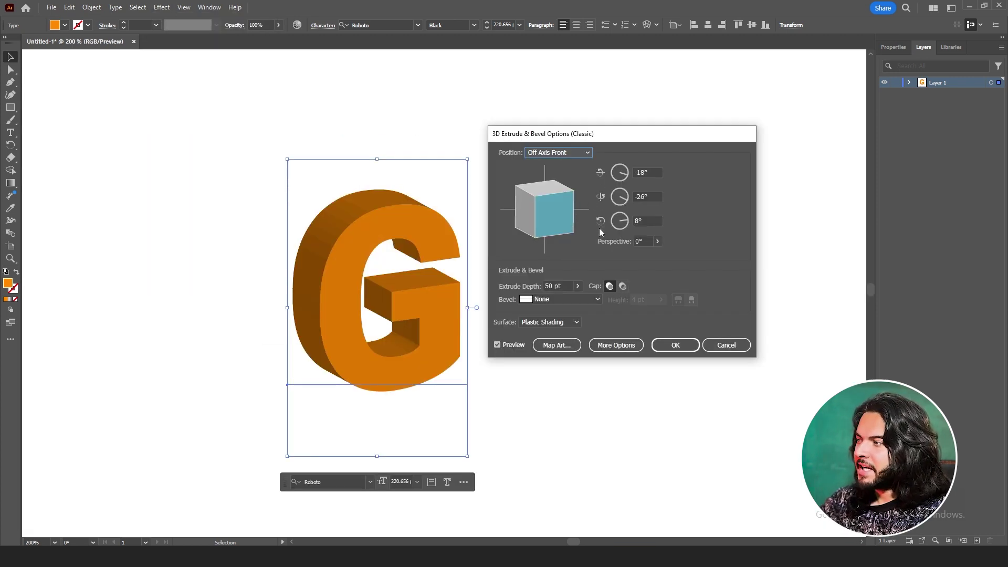
left_click(627, 177)
left_click(625, 174)
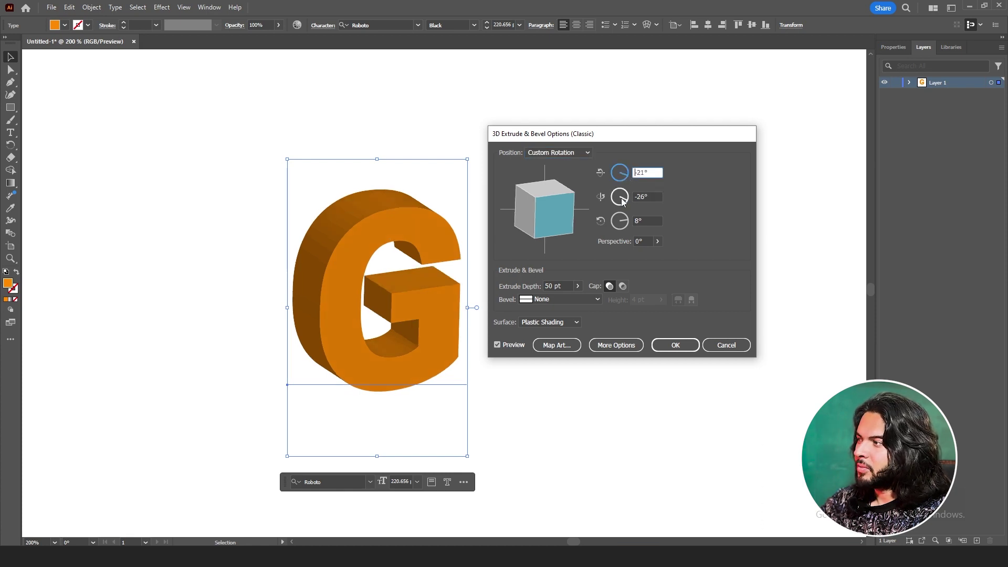
left_click(625, 199)
left_click(624, 224)
left_click_drag(623, 224, 626, 221)
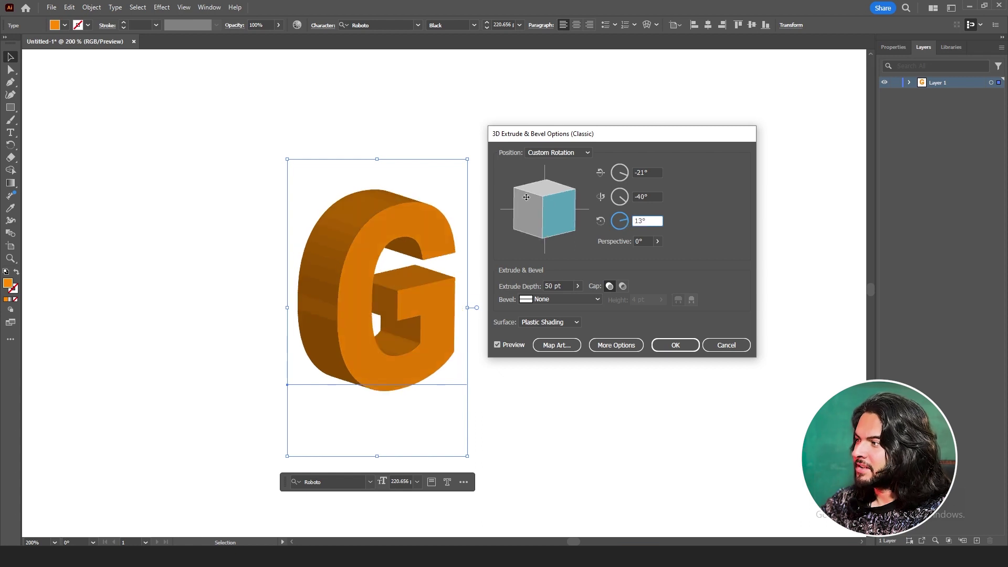
left_click_drag(526, 194, 555, 202)
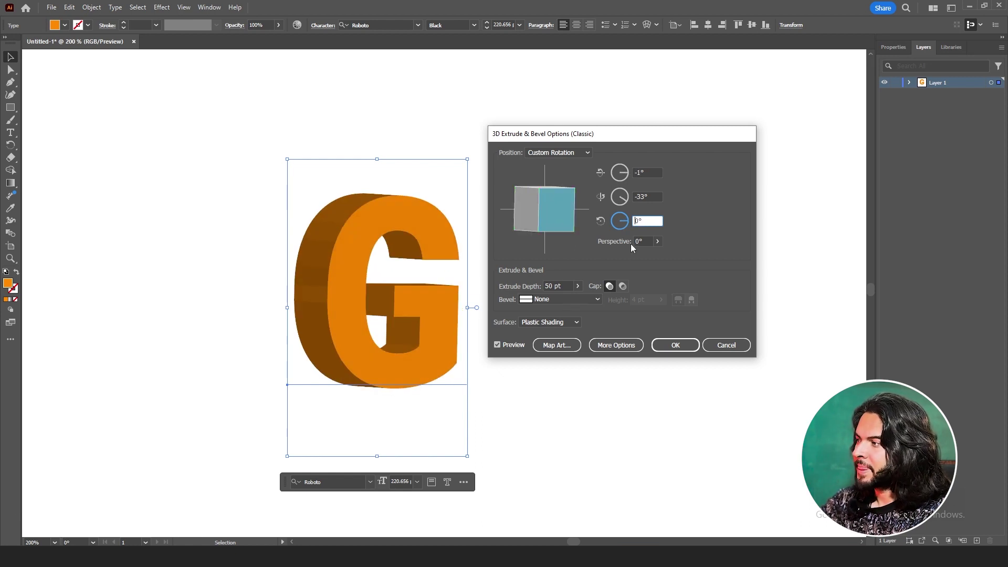
Try strong perspective, reset it to 0°, and rework the extrusion depth toward 50 pt
left_click(657, 241)
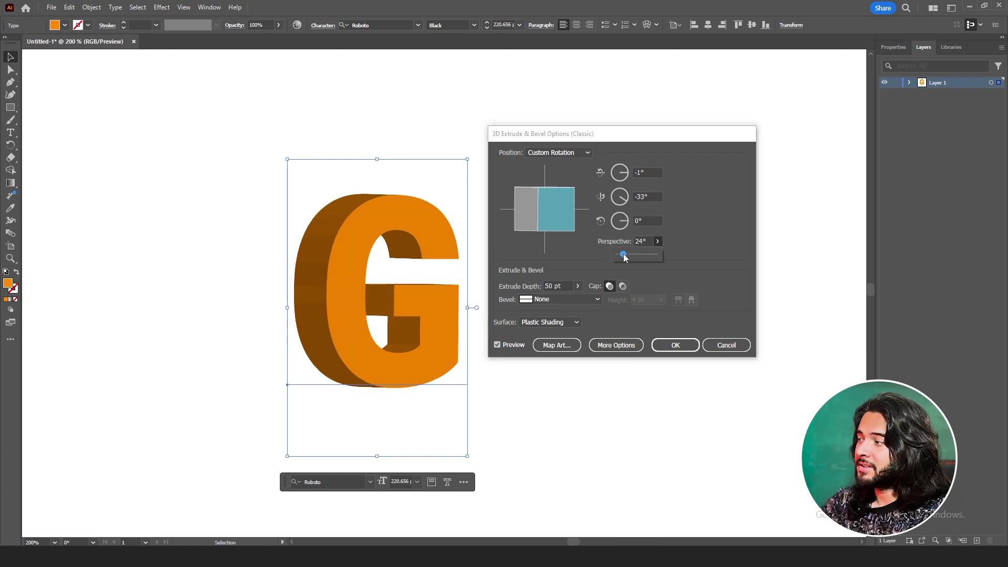
left_click_drag(617, 254, 651, 258)
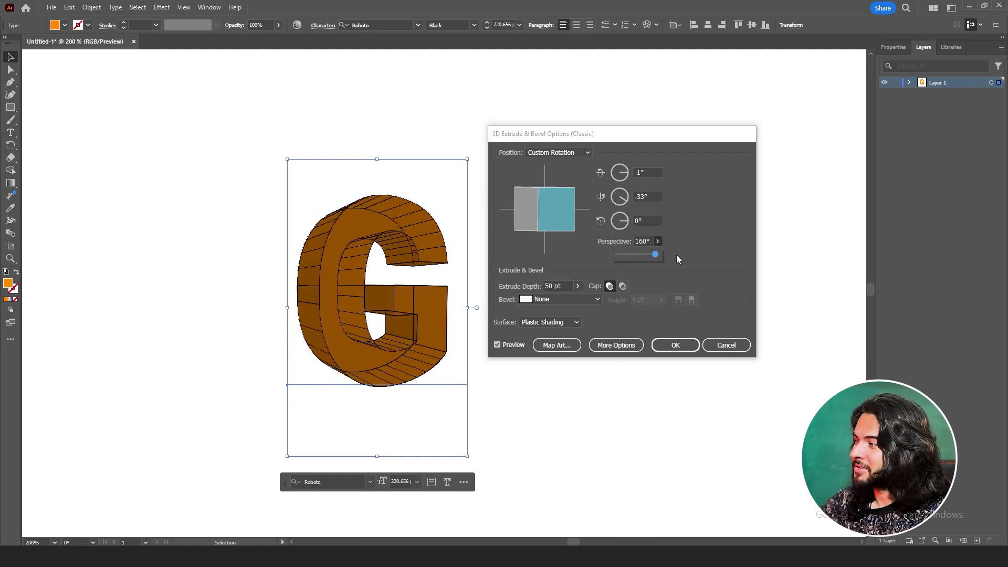
left_click(718, 251)
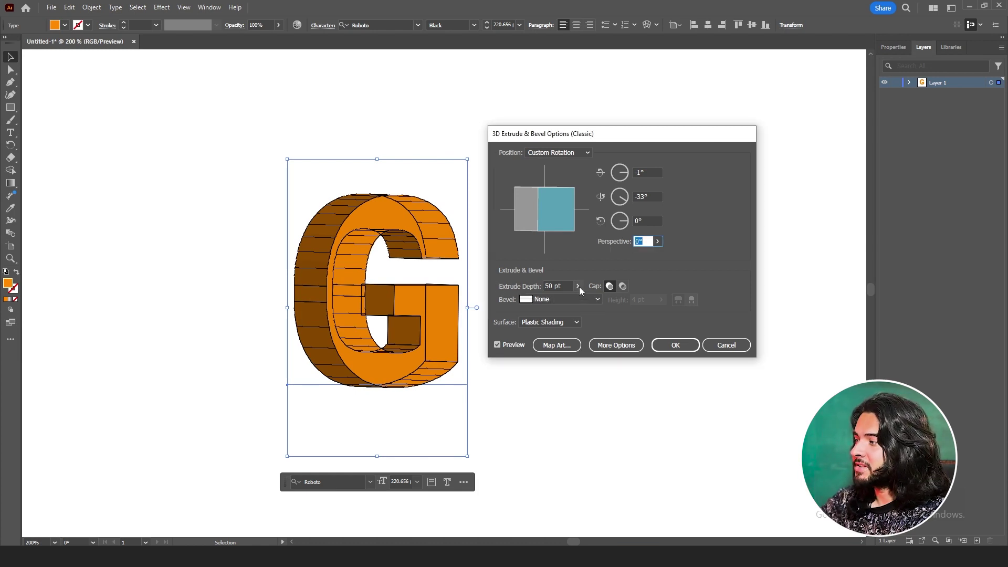
left_click(548, 287)
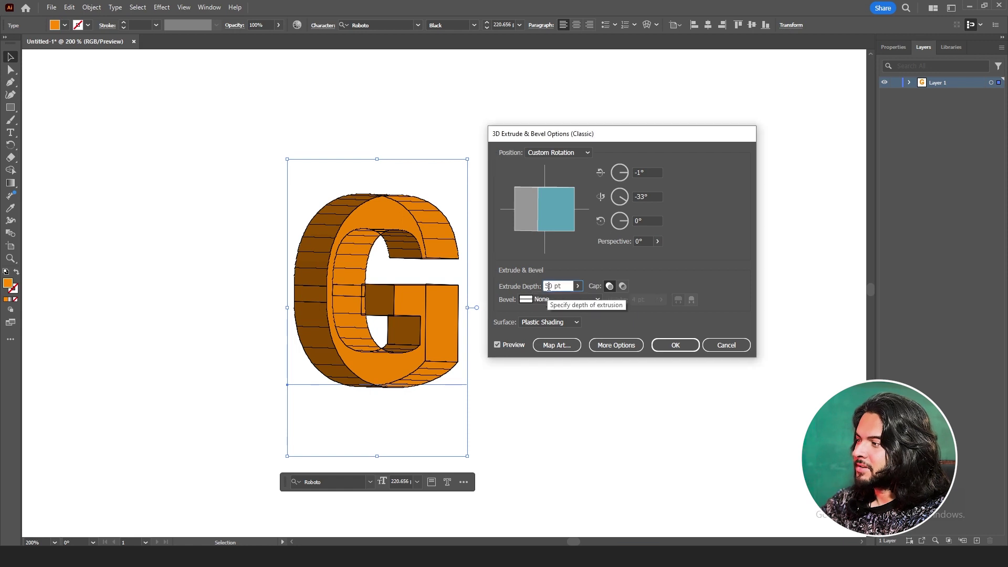
type("0")
key("Tab")
left_click_drag(550, 133, 691, 136)
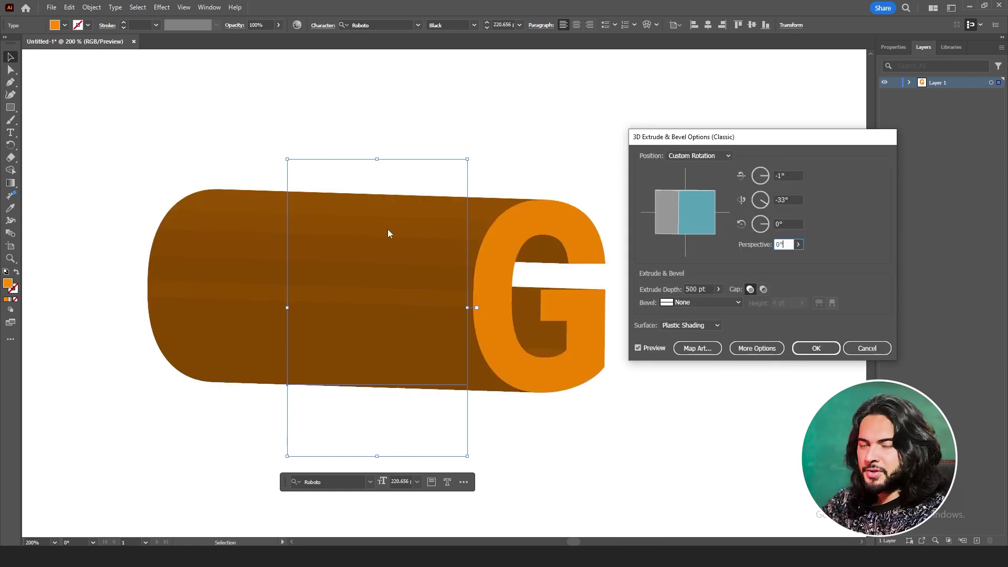
left_click(693, 288)
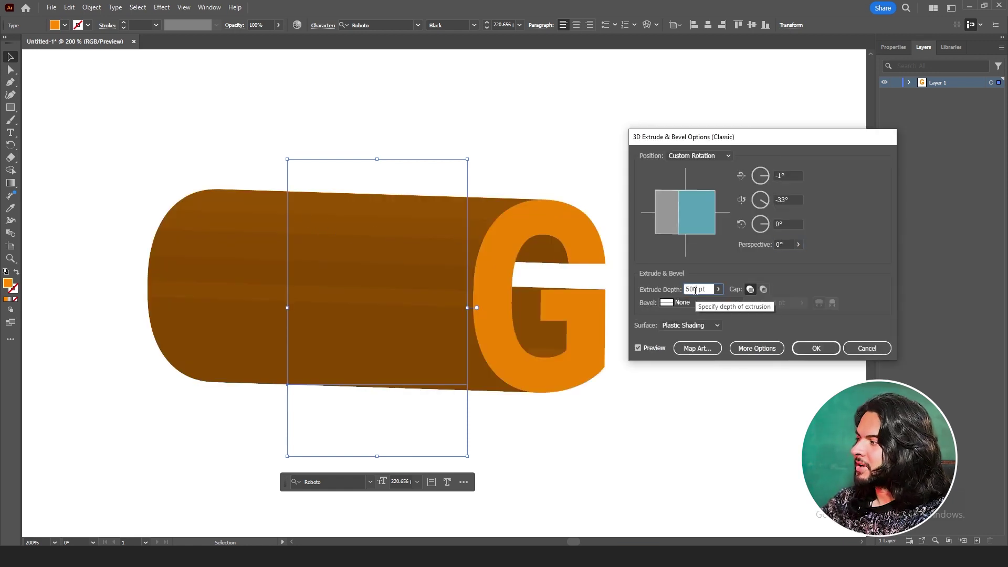
Commit the 50 pt depth and compare hollow versus capped, keeping the G solid
left_click(790, 272)
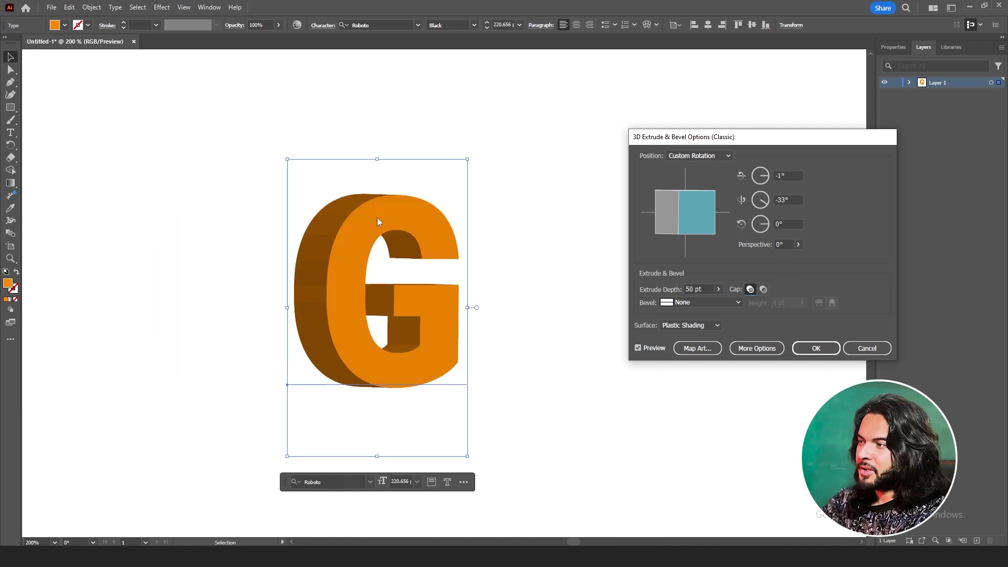
left_click(763, 291)
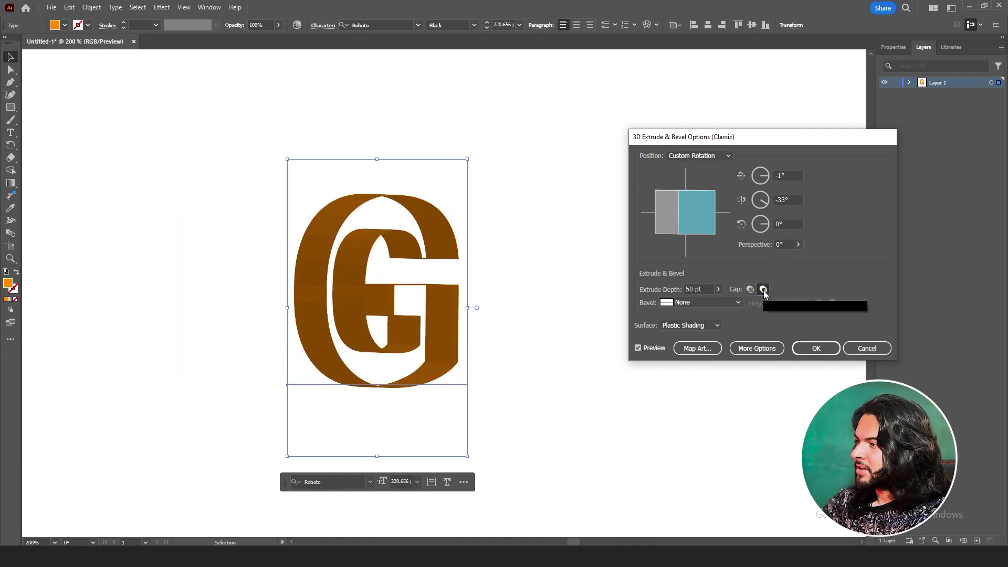
left_click(749, 288)
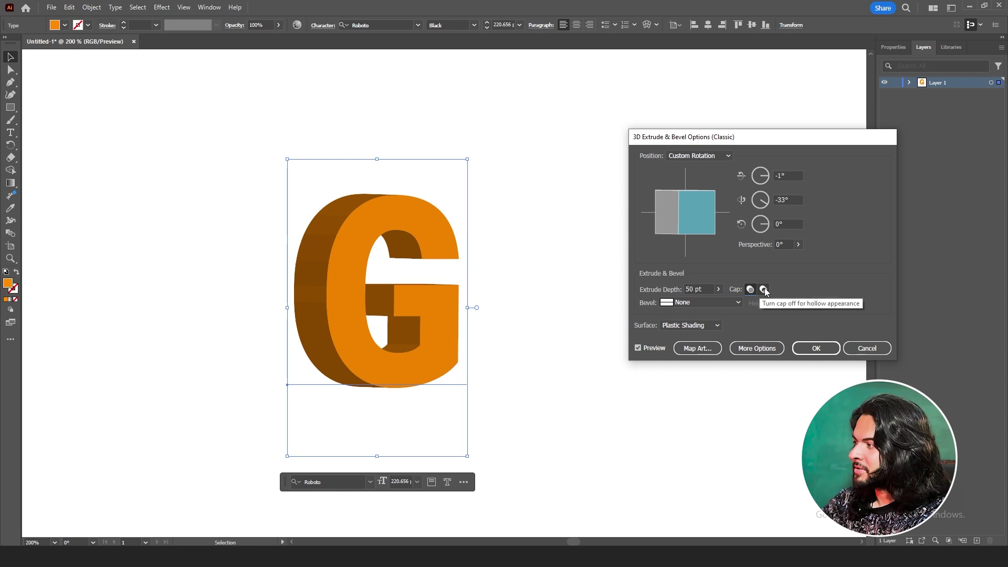
left_click(764, 289)
left_click(754, 288)
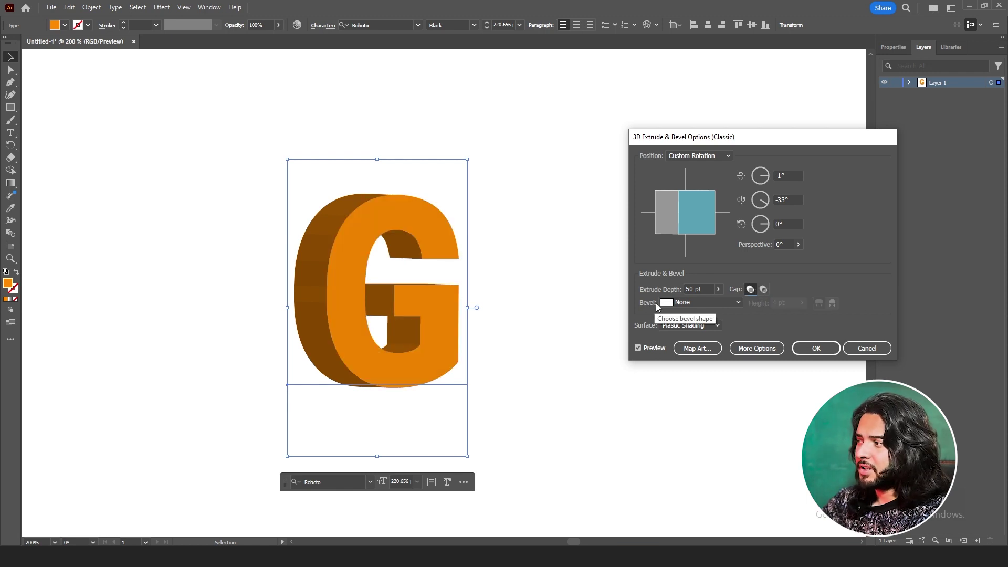
Give the G a Complex 3 bevel after trying Classic and Complex 1
left_click(700, 303)
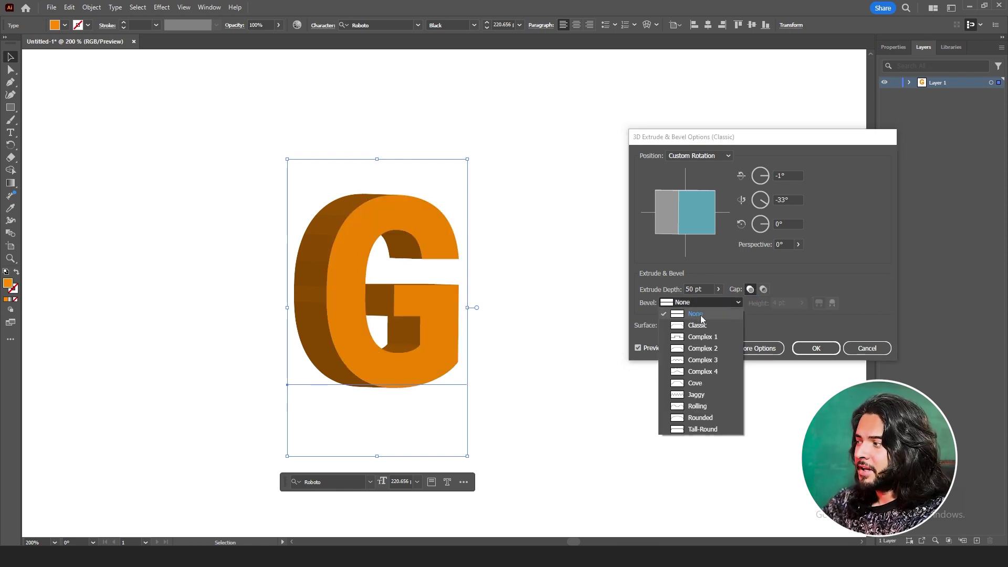
left_click(700, 325)
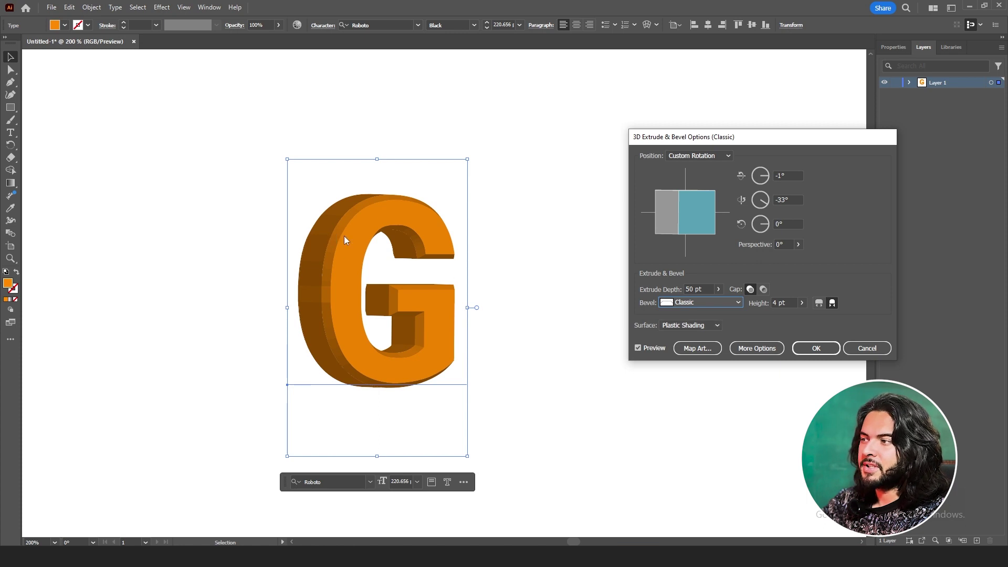
left_click(729, 302)
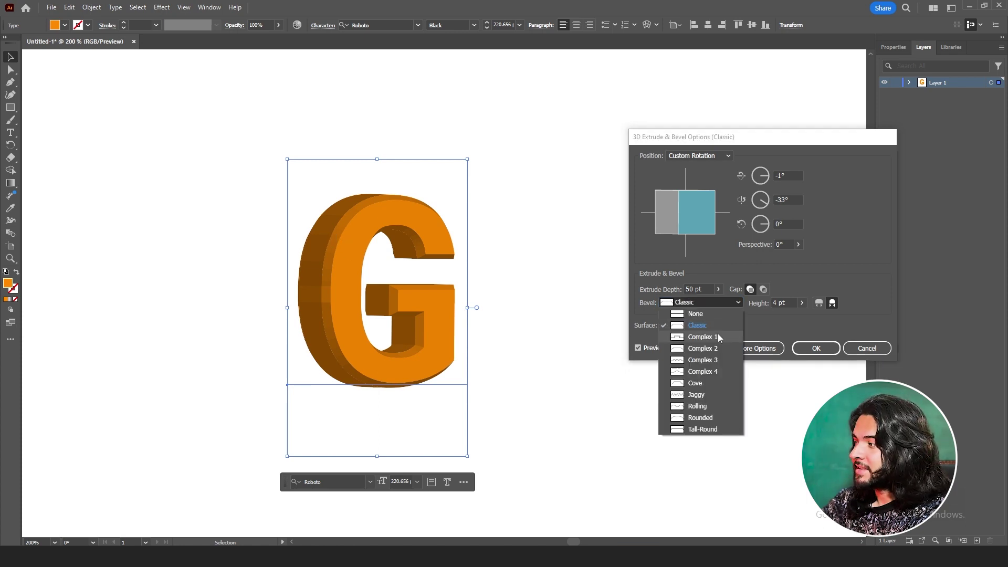
left_click(718, 331)
left_click(710, 303)
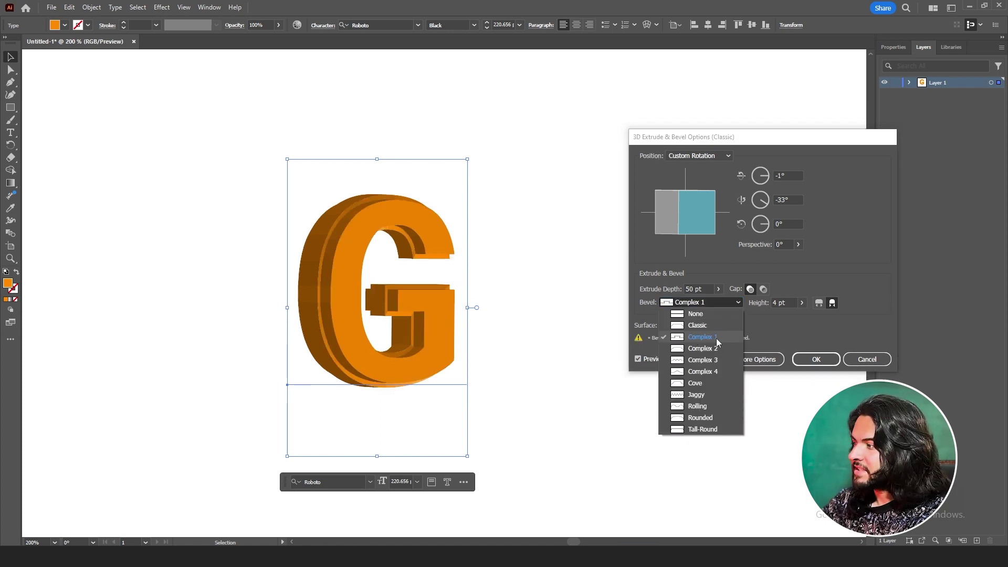
left_click(699, 361)
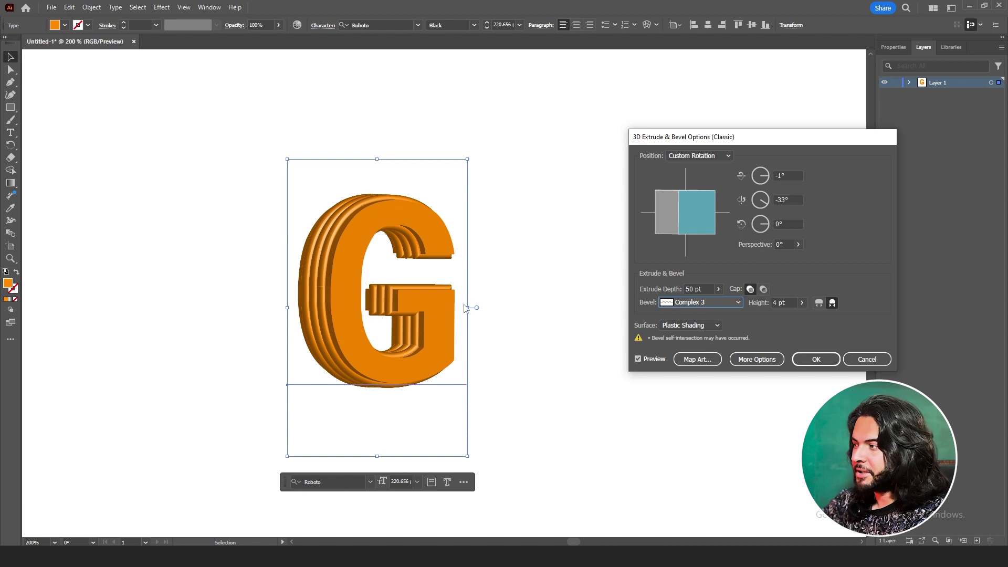
left_click(709, 325)
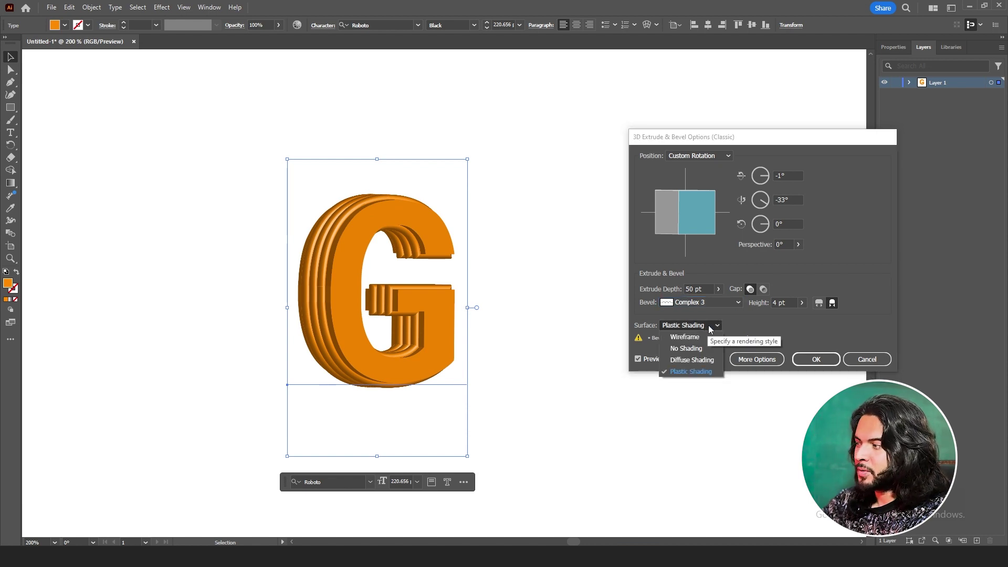
Try No Shading and Wireframe on the G, then set its surface to Diffuse Shading
left_click(699, 361)
left_click(689, 325)
left_click(688, 348)
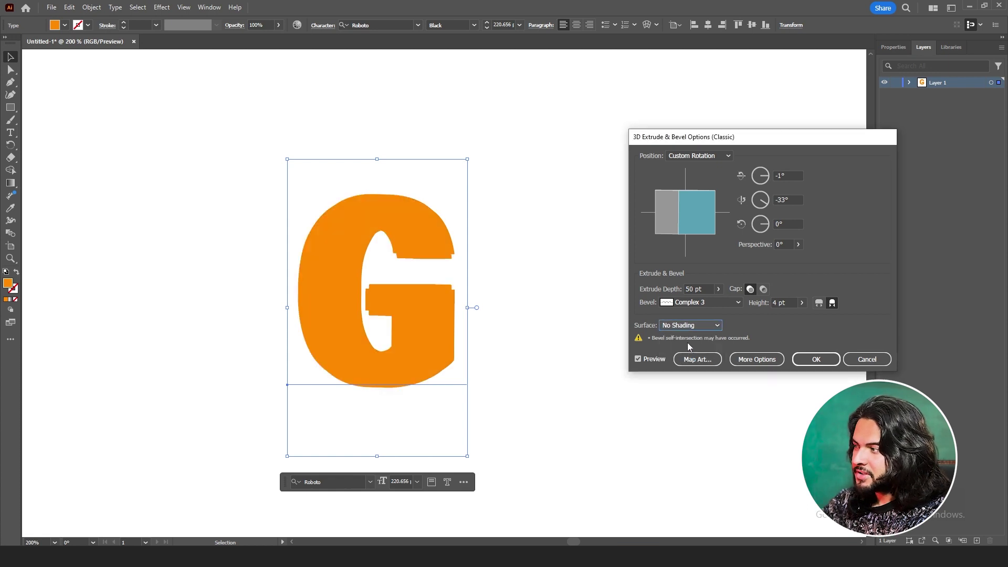
left_click(689, 325)
left_click(688, 335)
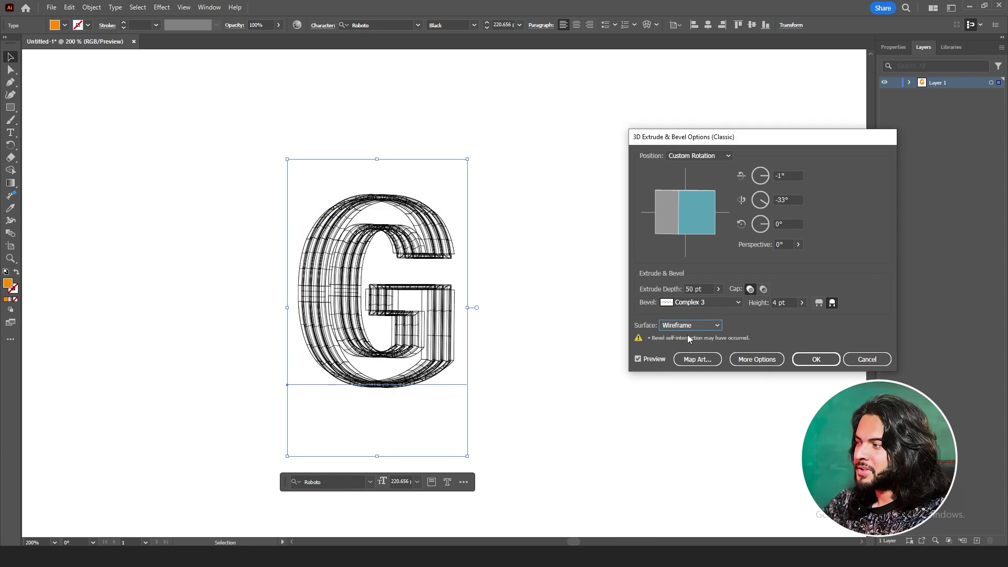
left_click(695, 326)
key("Escape")
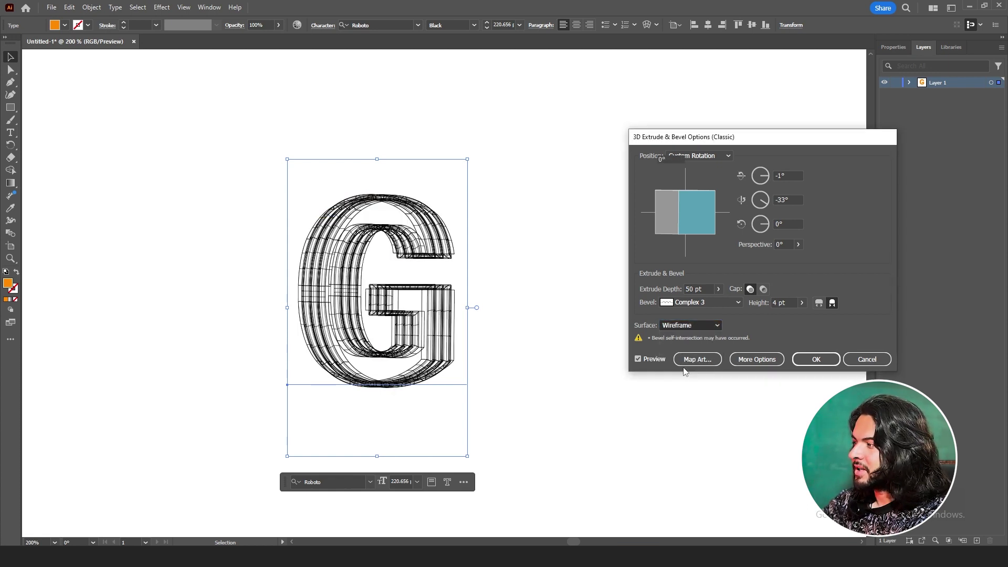
scroll(681, 324, "down", 3)
left_click(681, 325)
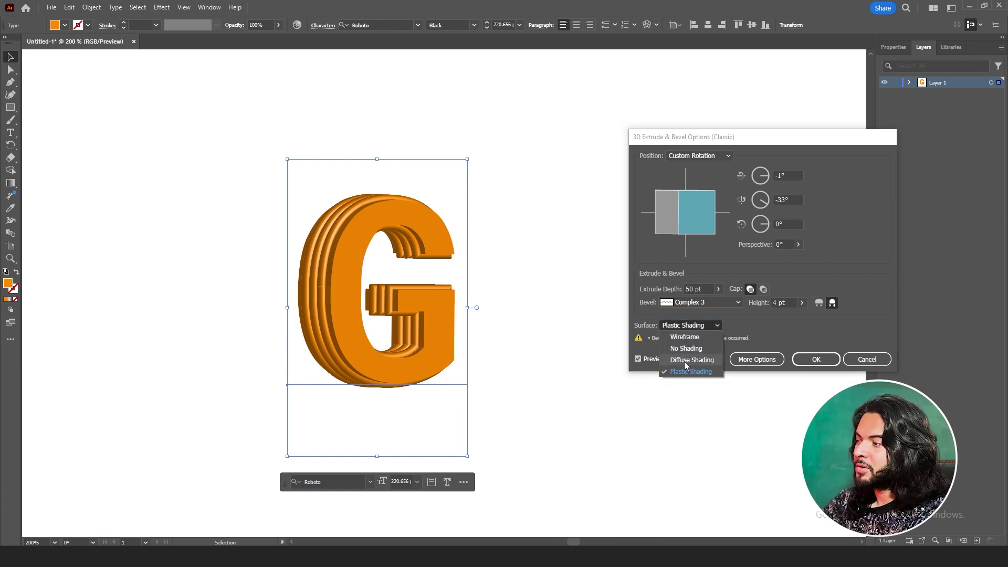
left_click(685, 362)
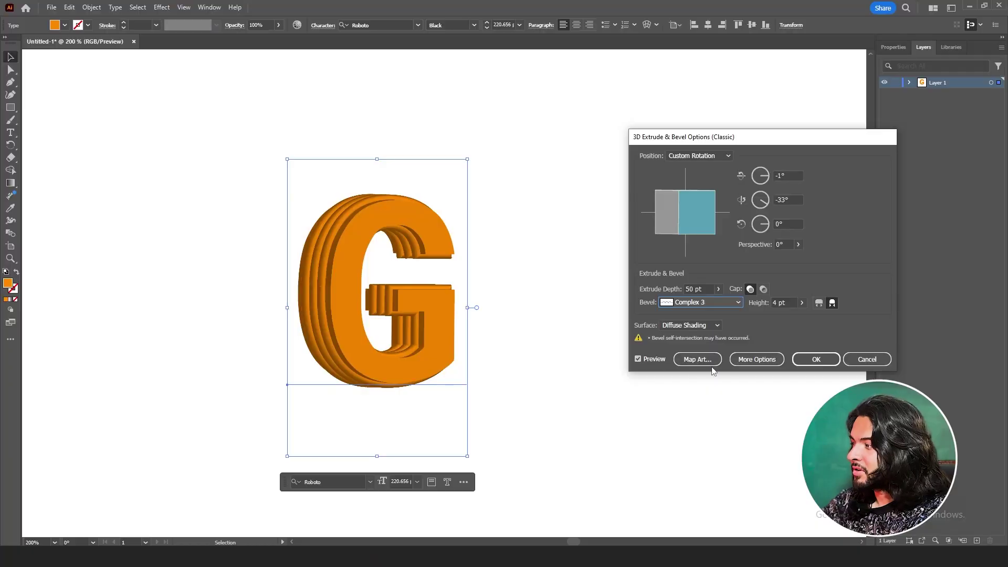
Move the light to the lower left, add a second light, and set one light to 40% intensity
left_click(748, 365)
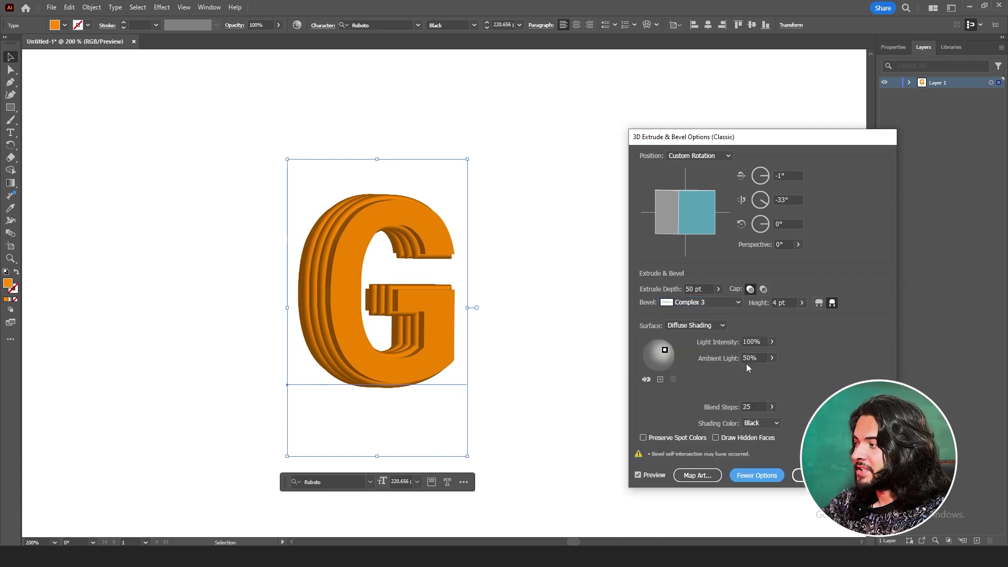
left_click(665, 351)
left_click_drag(665, 350, 650, 360)
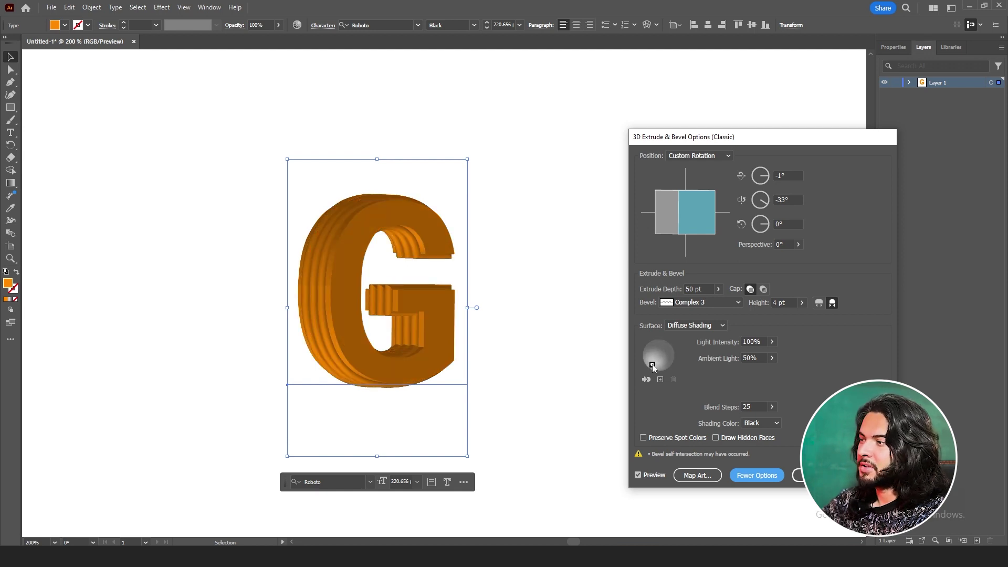
left_click(661, 381)
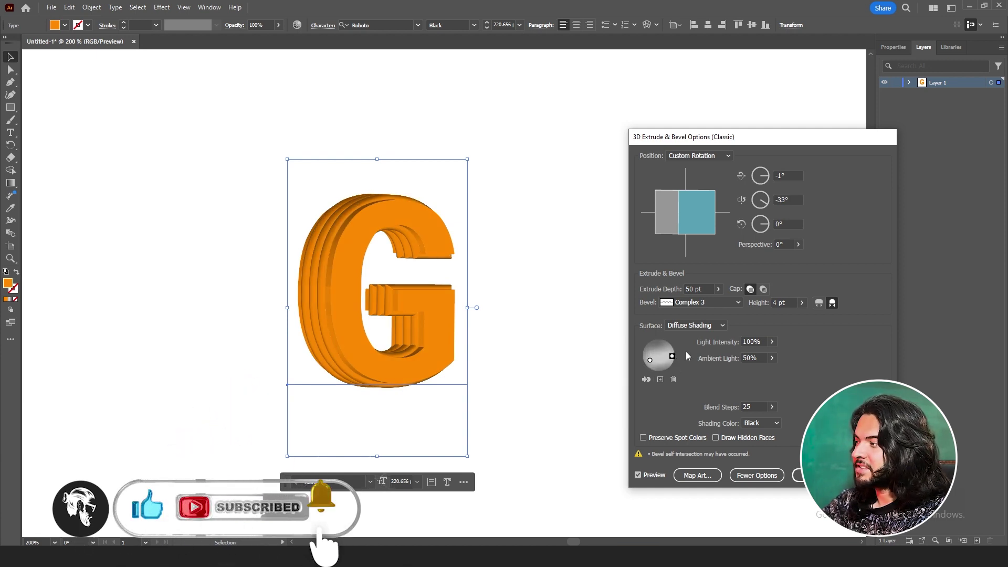
left_click(746, 342)
type("40")
key("Tab")
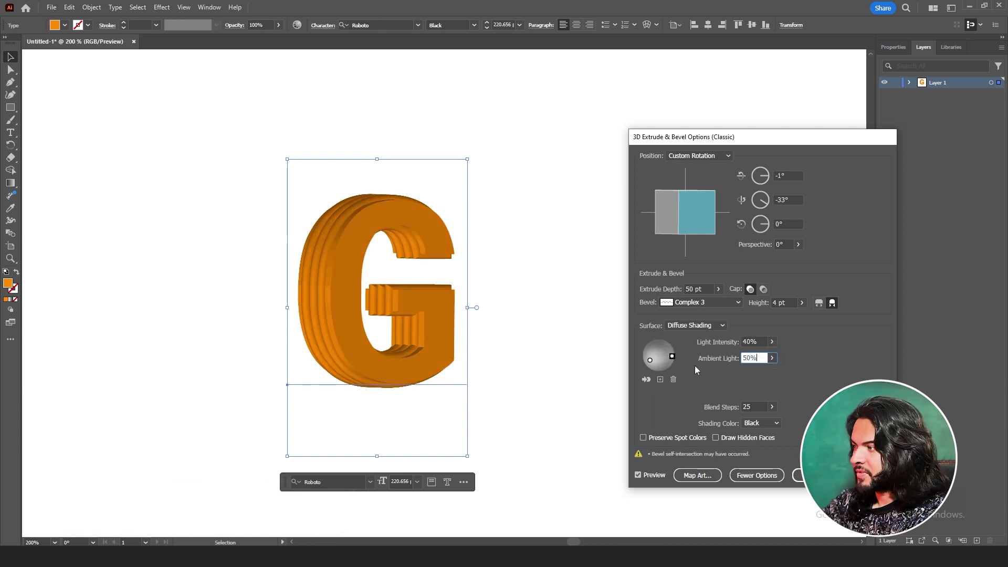
left_click(650, 361)
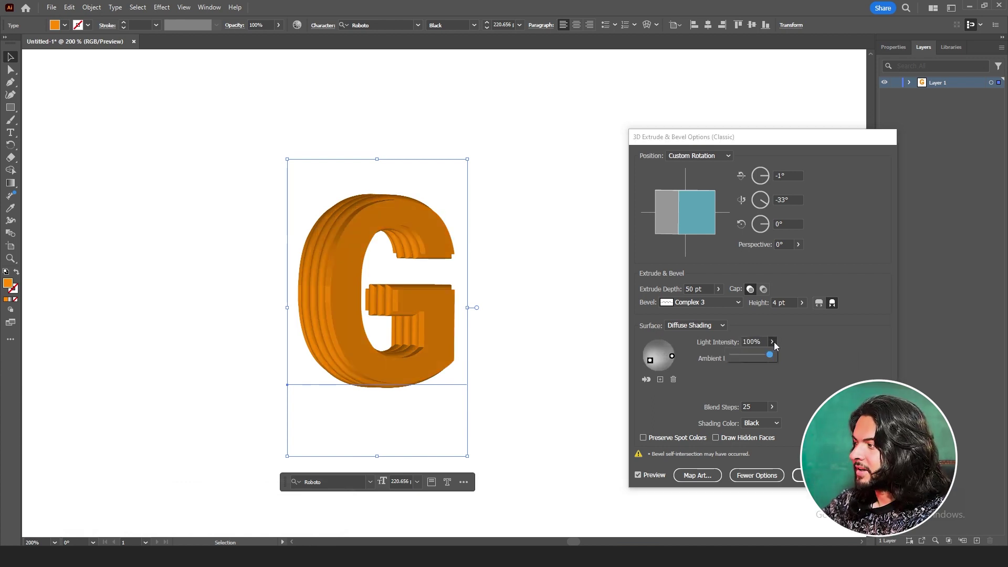
left_click(750, 342)
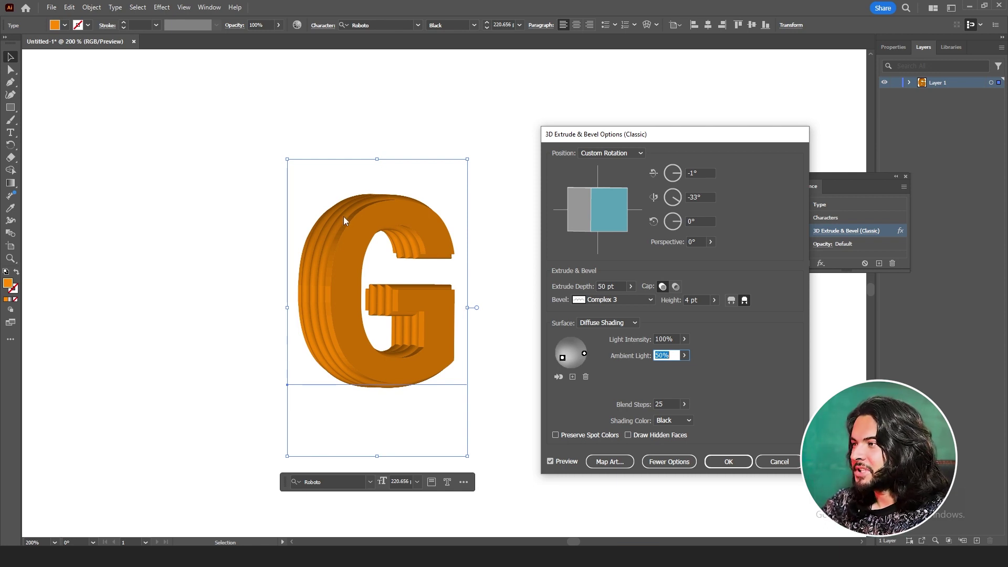
Drop ambient light to 0%, delete the second light, then raise ambient light to 46%
left_click(684, 356)
left_click_drag(664, 368, 645, 368)
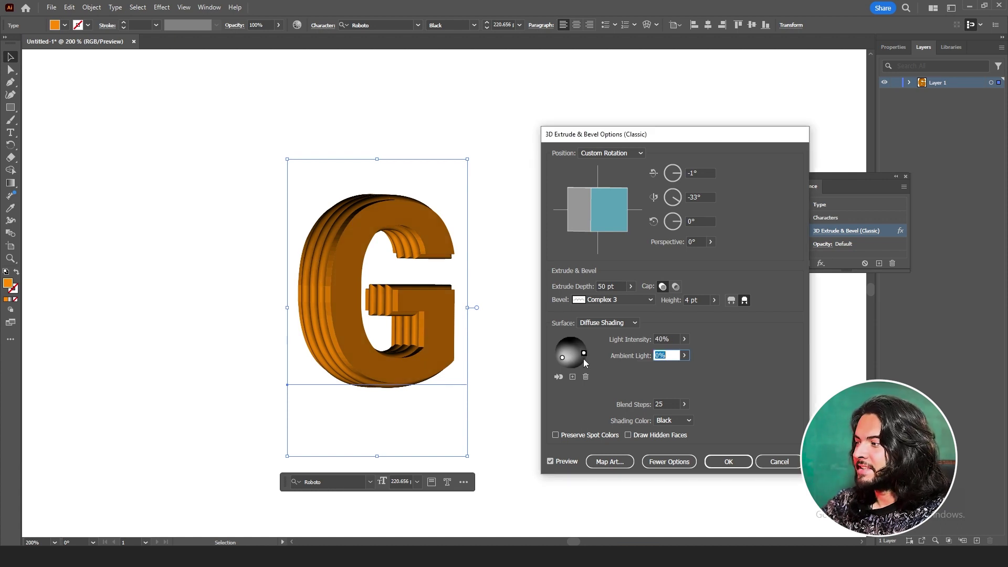
left_click(586, 377)
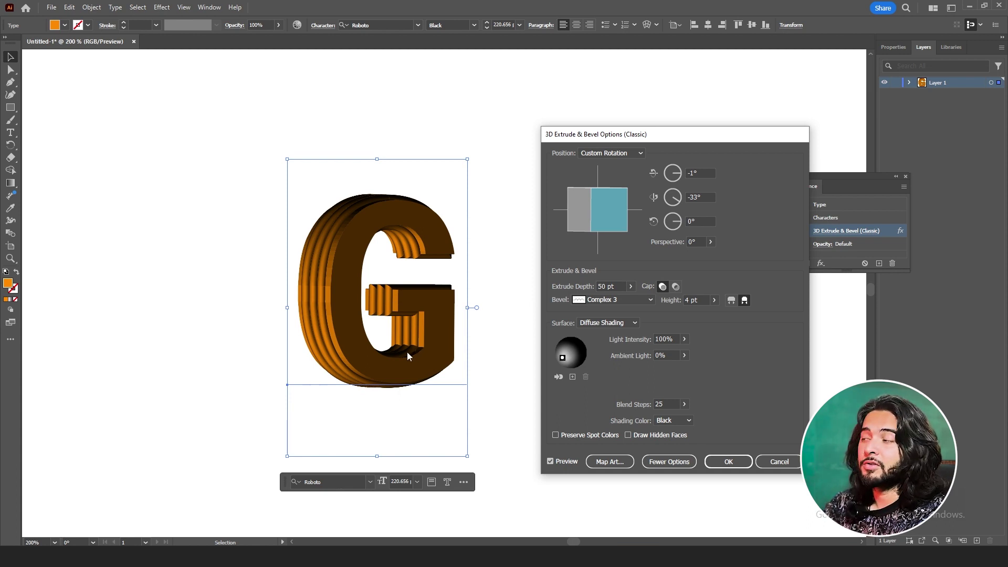
left_click(685, 356)
left_click_drag(642, 368, 661, 369)
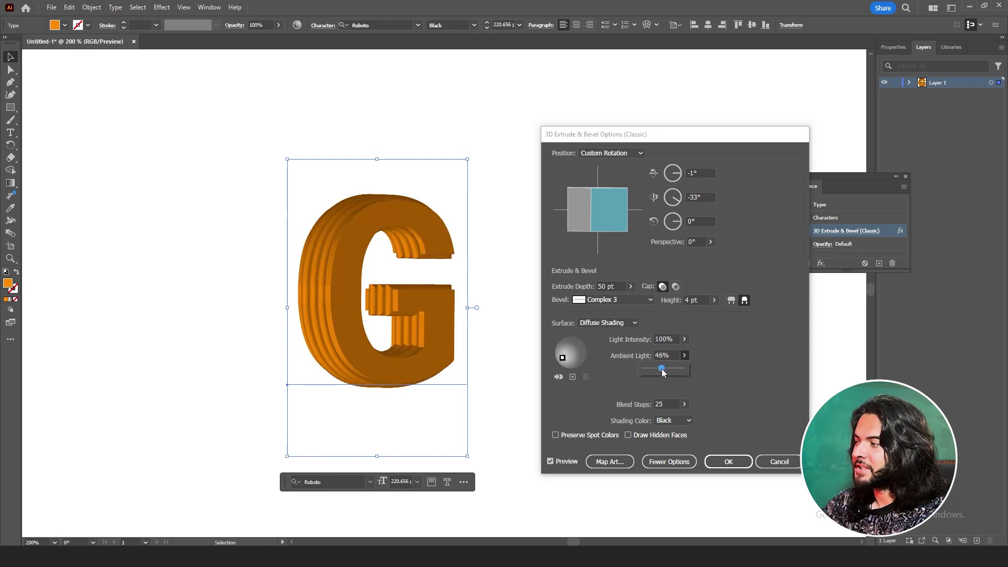
Set a custom navy shading colour, after trying None and yellow, and apply the 3D effect
left_click(674, 420)
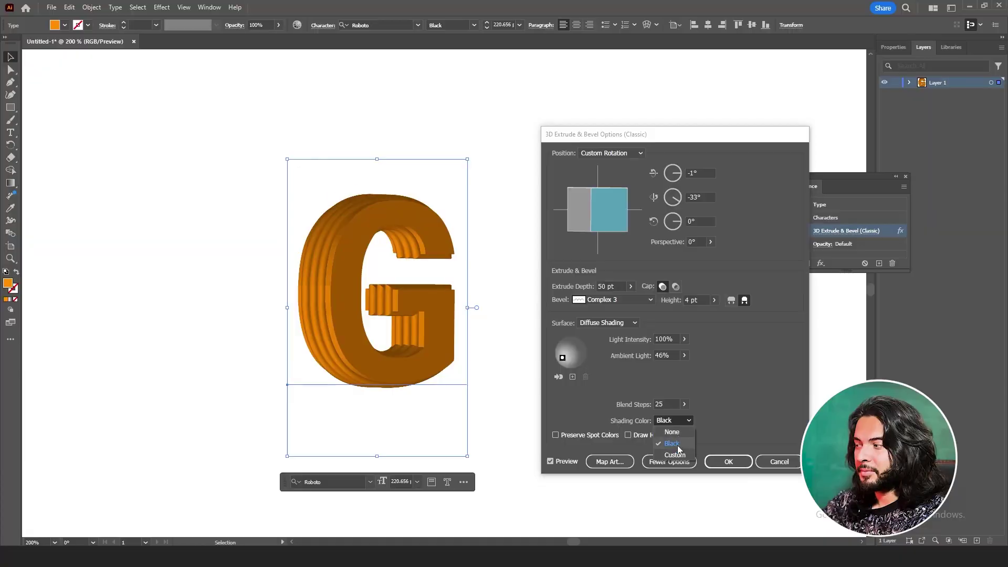
left_click(679, 436)
left_click(678, 421)
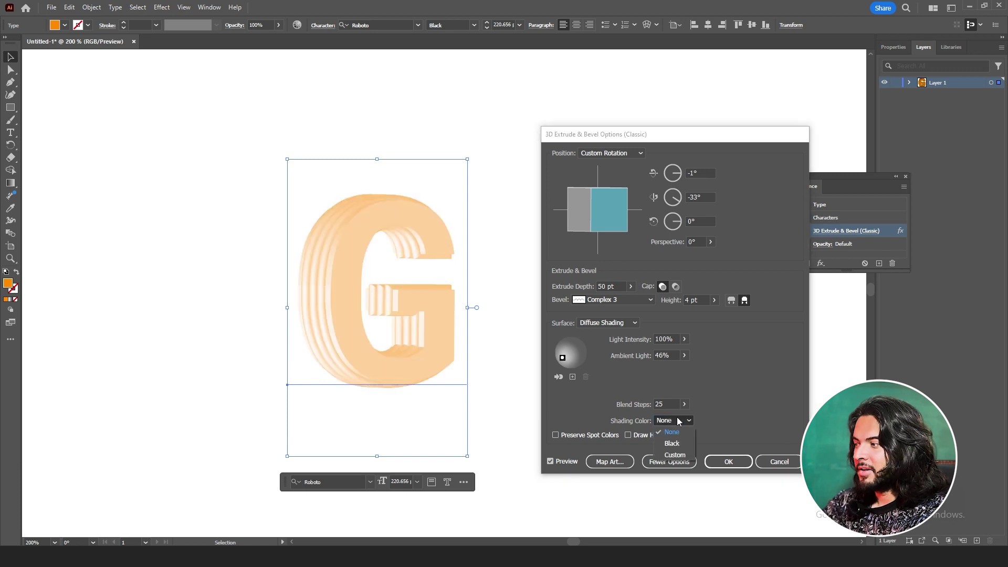
left_click(676, 454)
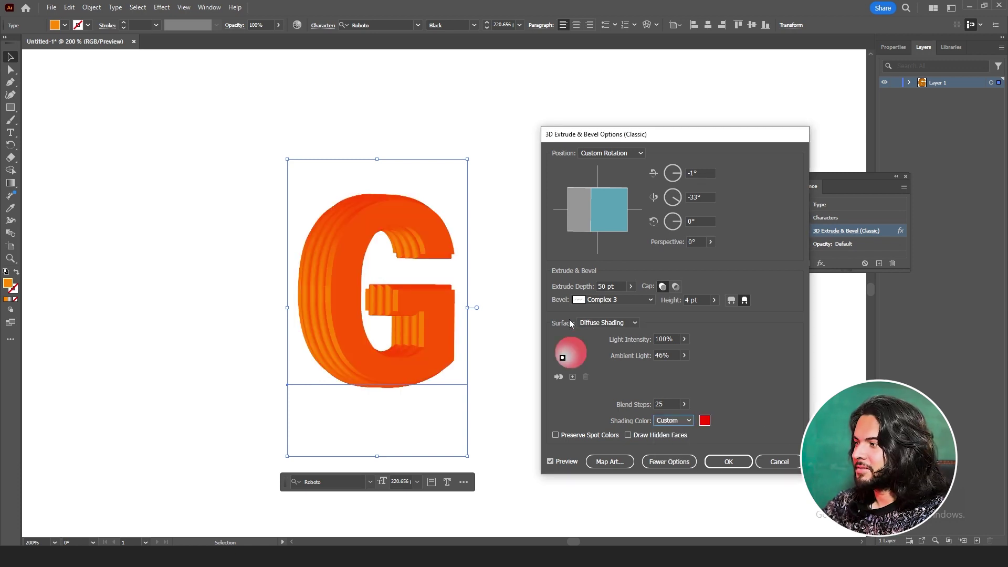
left_click(704, 420)
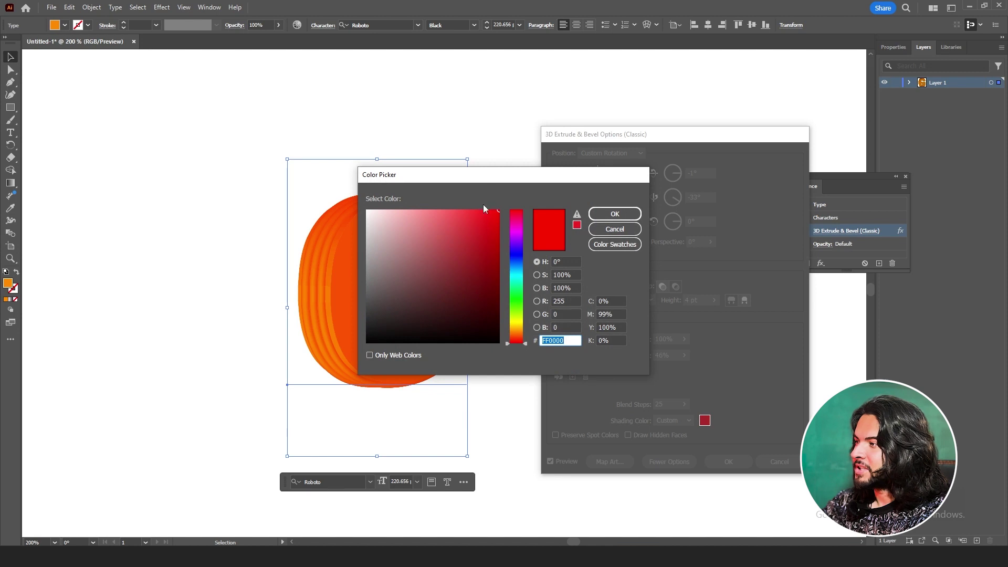
left_click_drag(498, 178, 656, 179)
left_click_drag(672, 277, 672, 326)
key("Return")
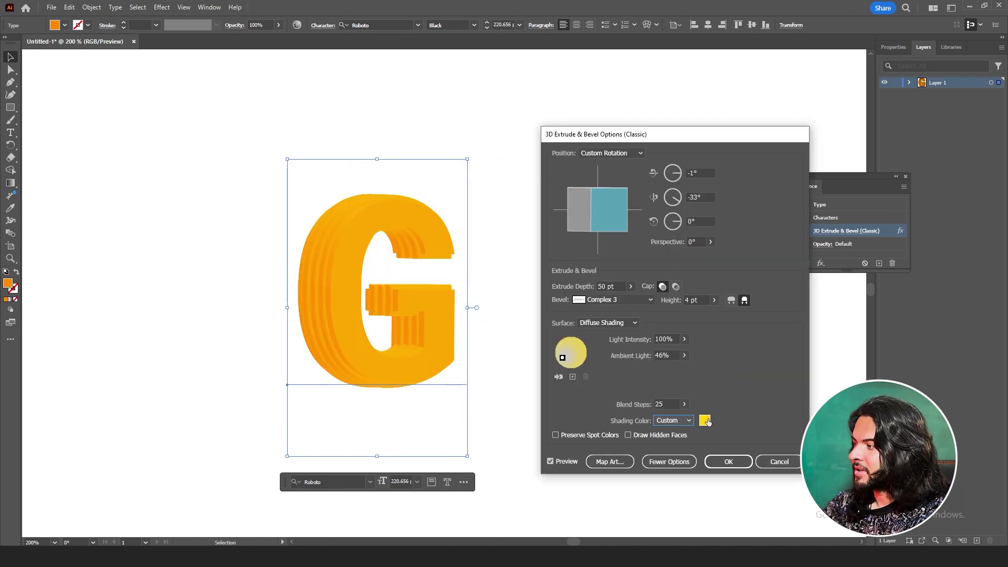
left_click(705, 421)
key("ctrl+v")
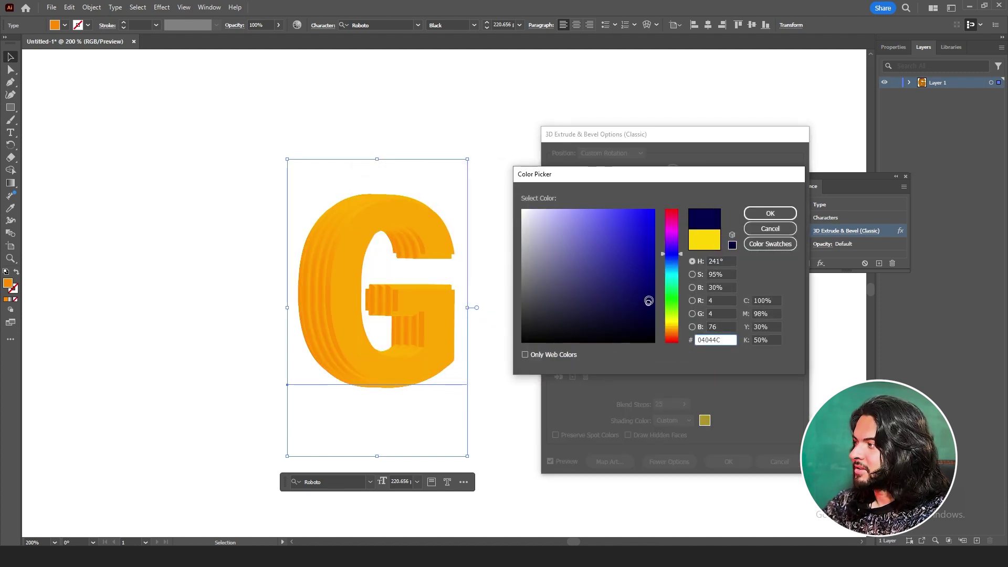
key("Return")
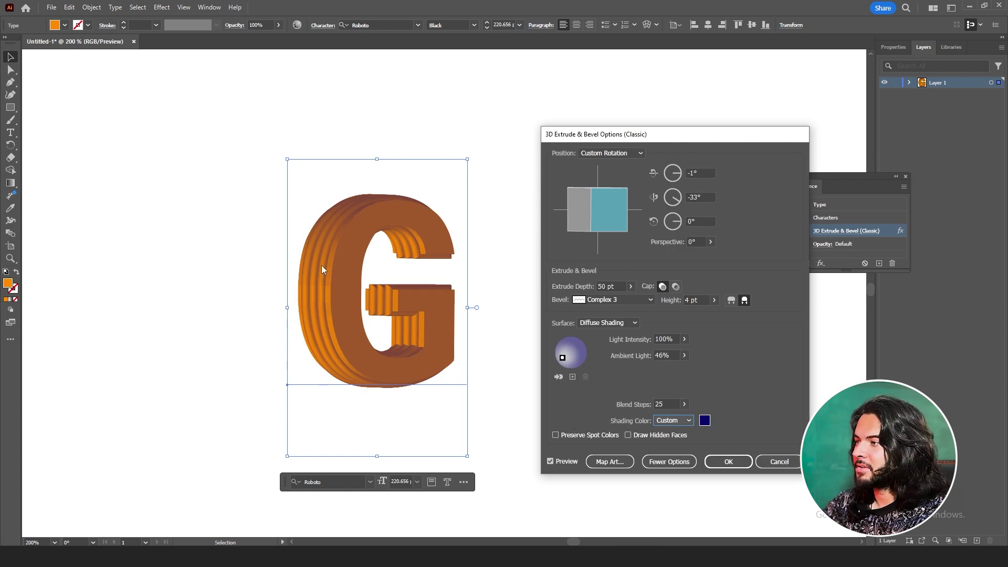
left_click(748, 459)
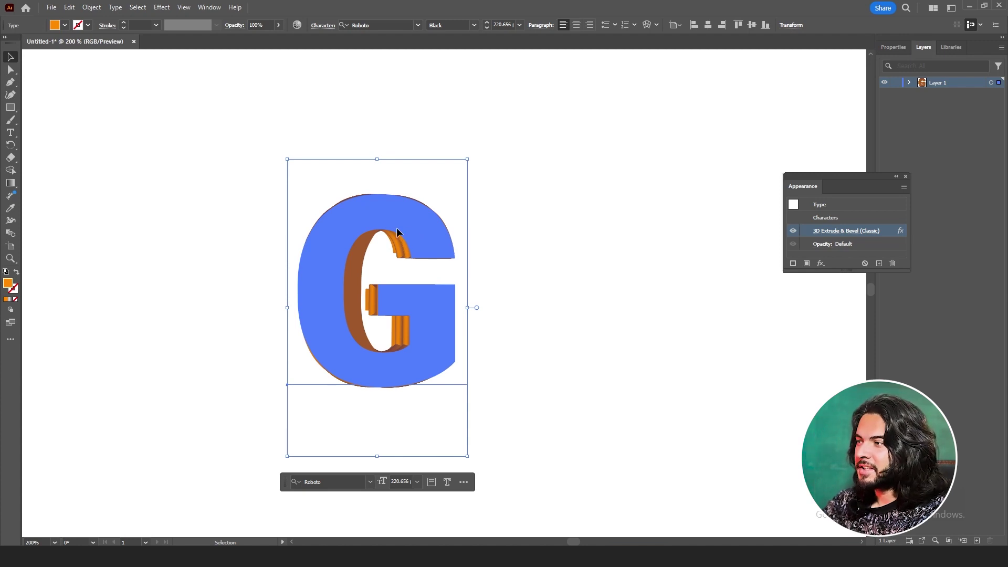
Move the G to the right and apply Classic Extrude & Bevel to the orange circle
left_click_drag(396, 229, 856, 314)
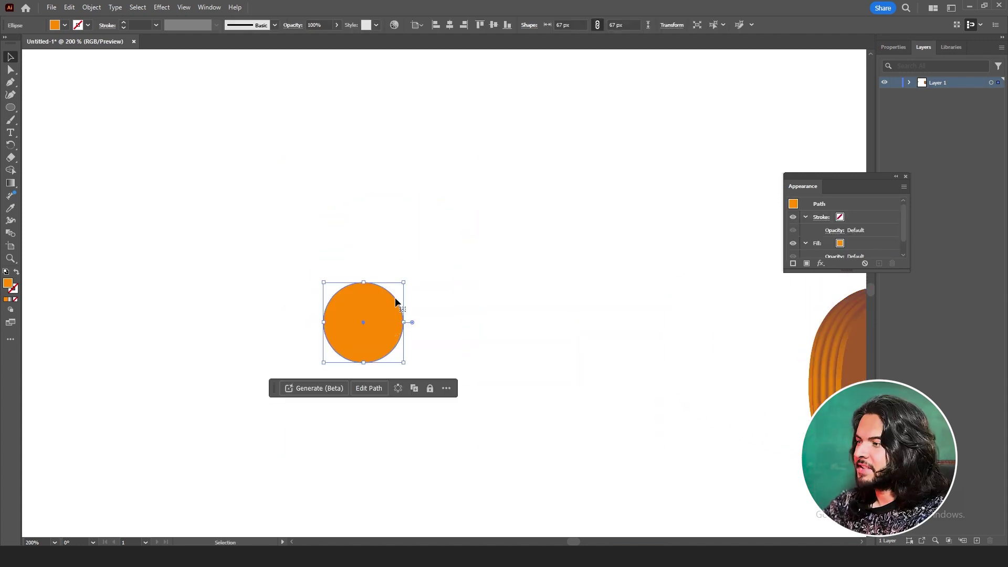
left_click_drag(396, 302, 380, 287)
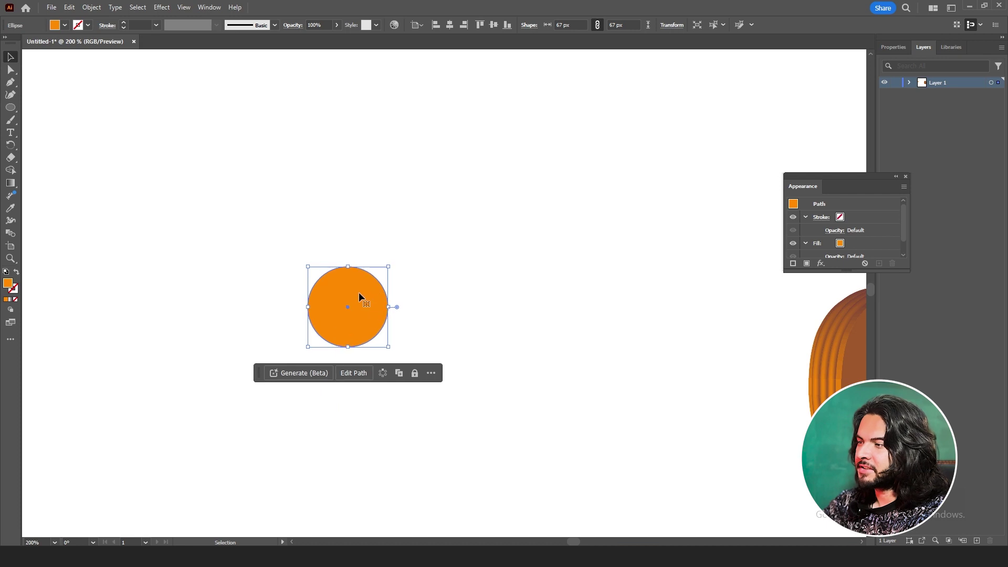
left_click(162, 7)
mouse_move(250, 73)
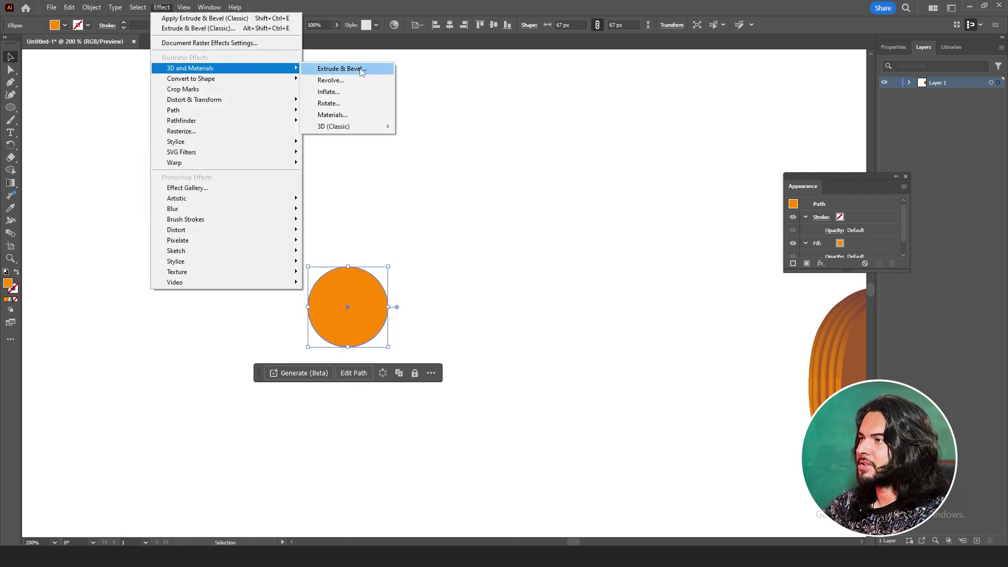
mouse_move(341, 126)
left_click(445, 126)
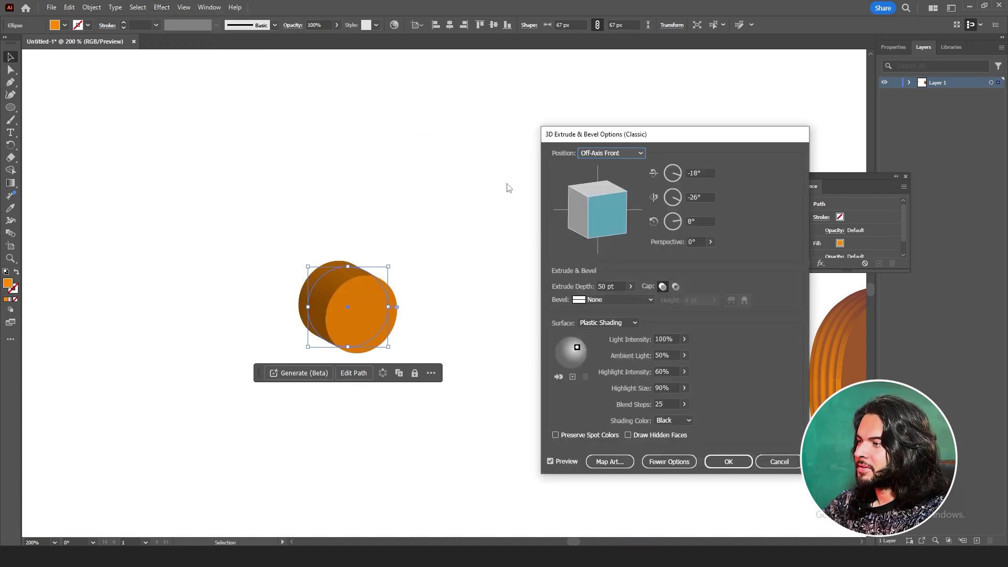
Tilt the extruded circle upright into a cylinder and enter a 100 pt extrusion depth
left_click_drag(599, 192, 606, 144)
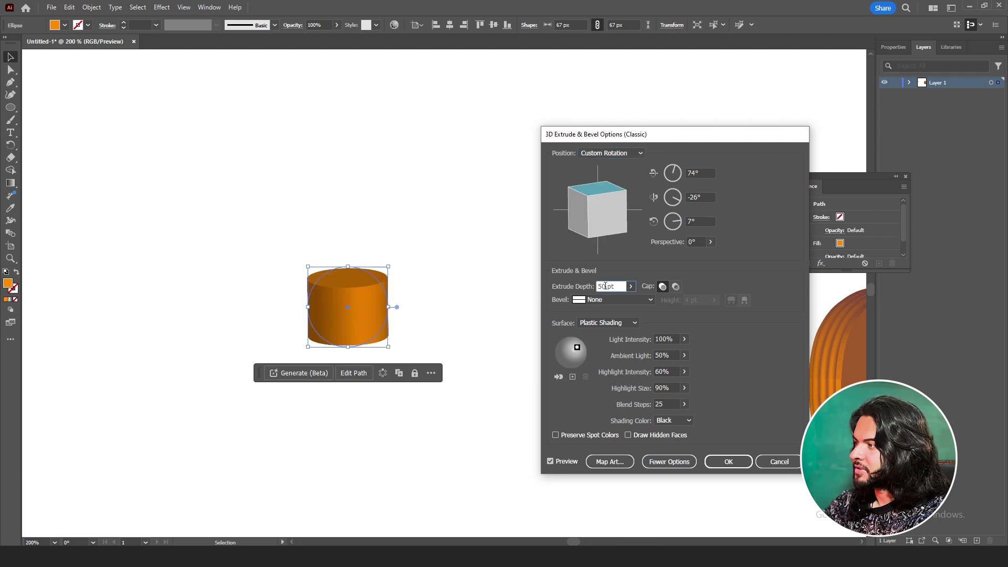
double_click(604, 286)
type("100pt")
key("Tab")
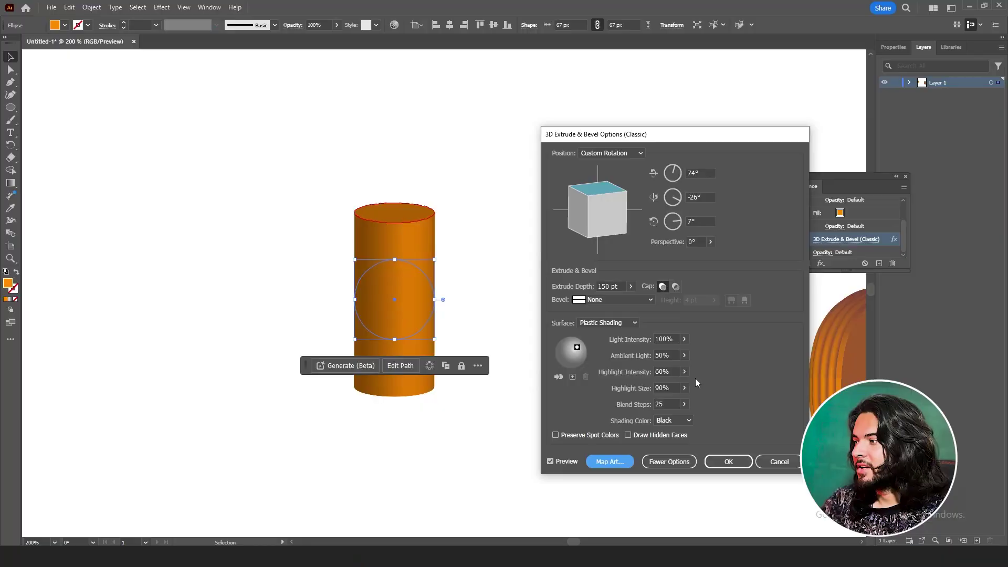
left_click(600, 462)
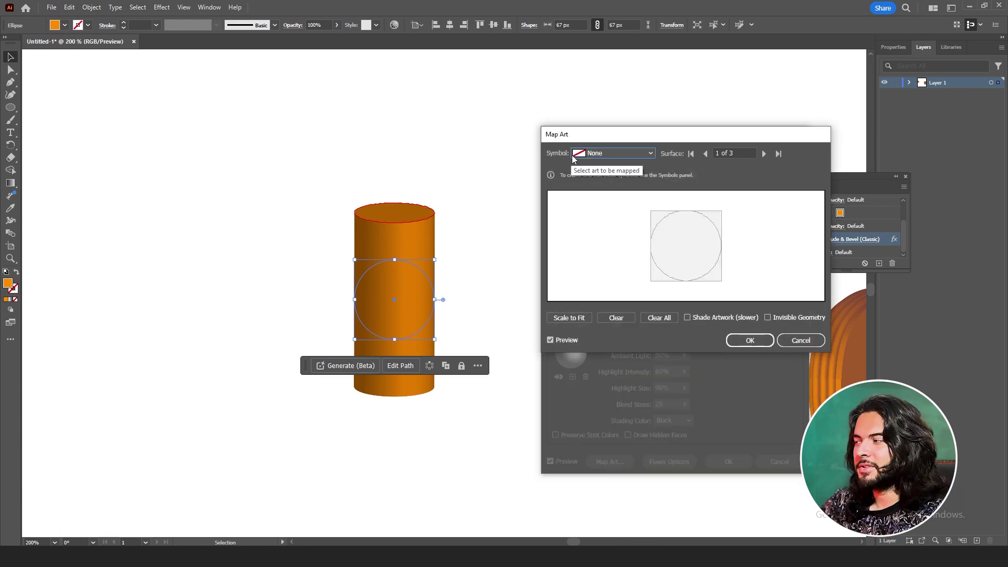
Map a shrunken Add Favorite symbol onto the cylinder's side surface (3 of 3) and apply
left_click(629, 153)
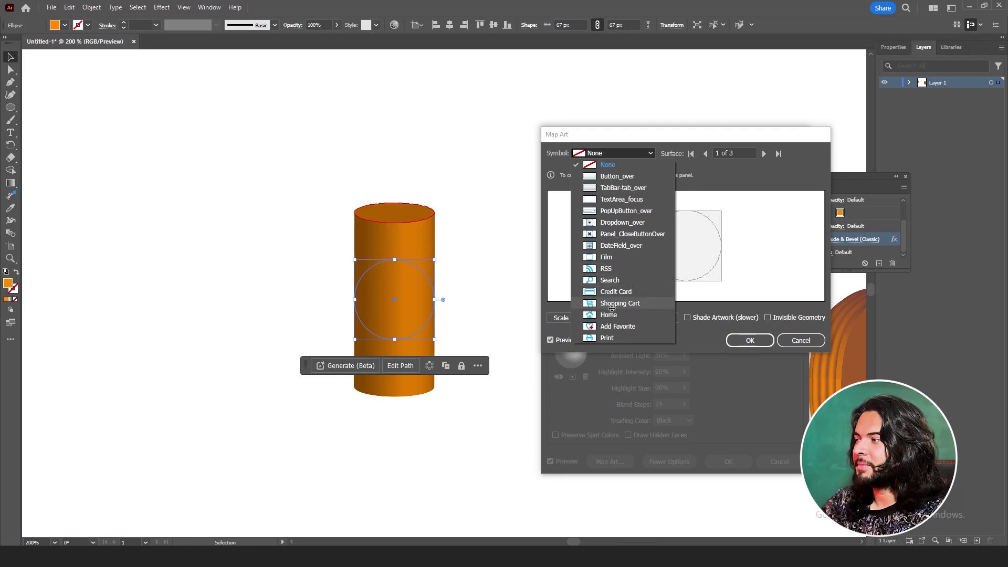
left_click(613, 327)
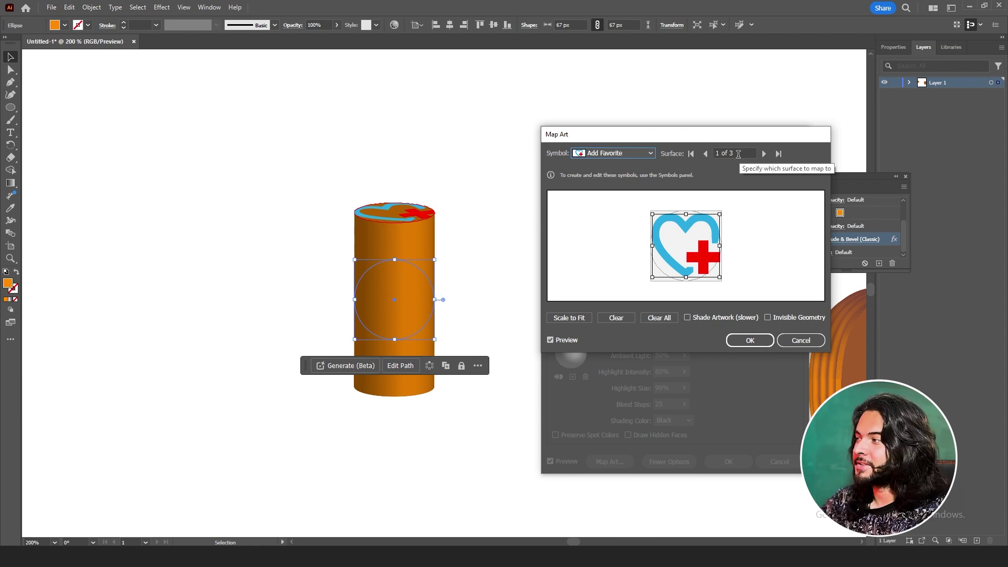
left_click(620, 318)
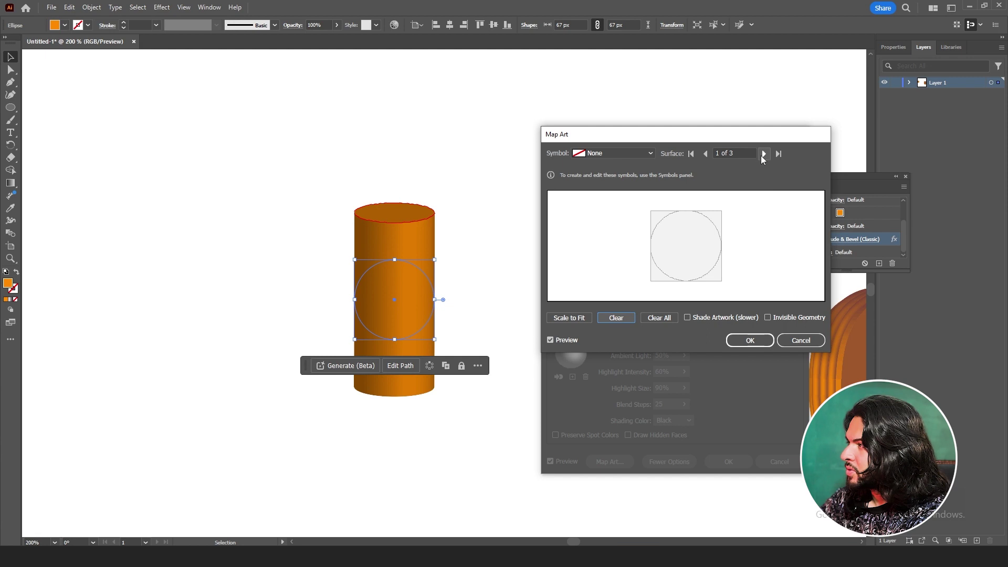
left_click(763, 155)
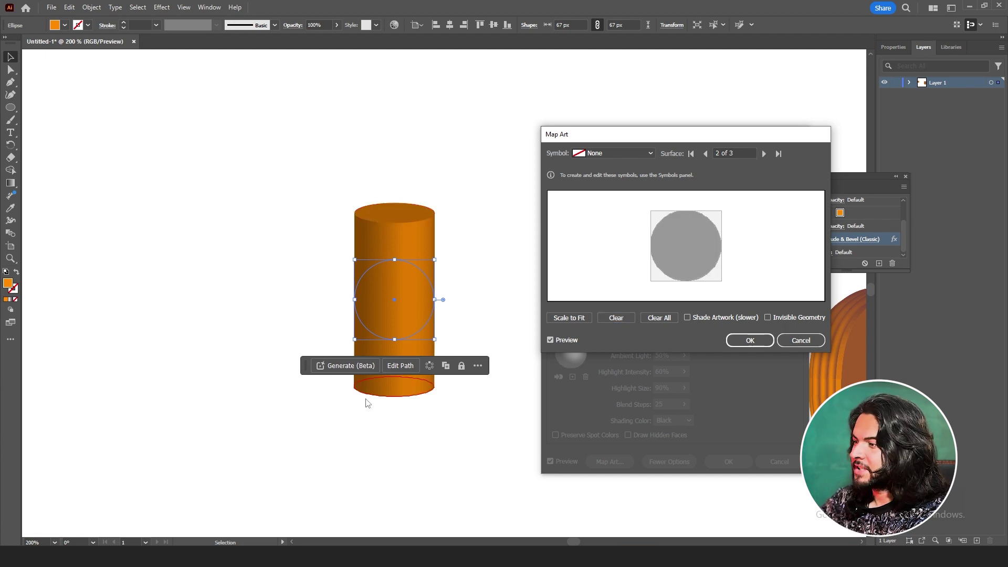
left_click(764, 154)
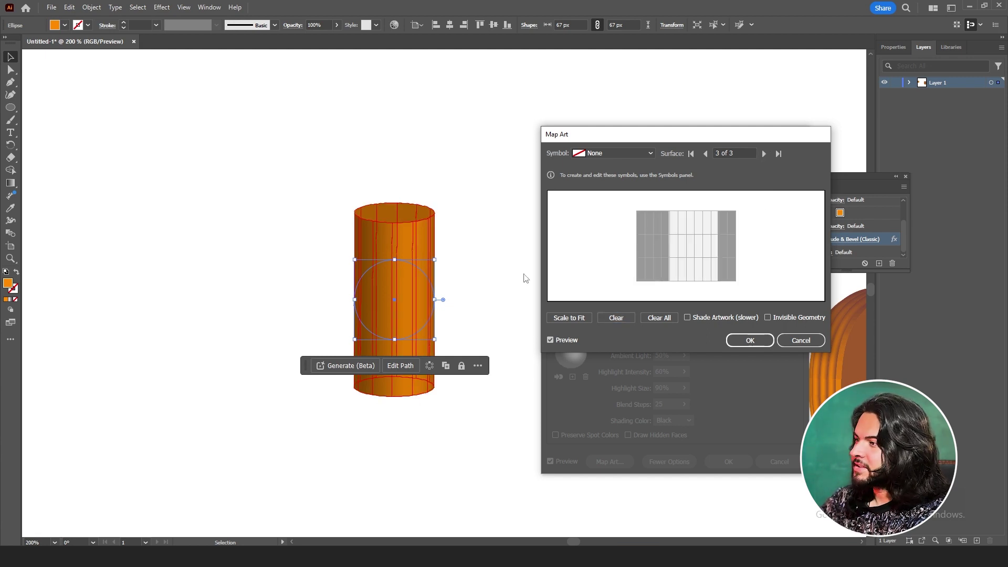
left_click(646, 154)
left_click(602, 326)
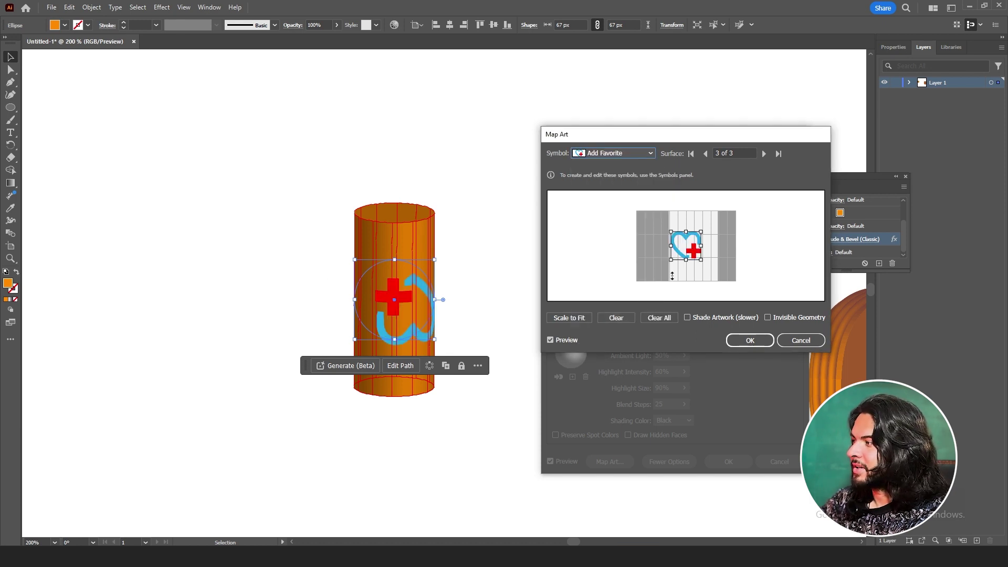
mouse_move(706, 234)
left_mouse_down()
mouse_move(713, 249)
mouse_move(706, 235)
left_mouse_up()
left_click(762, 342)
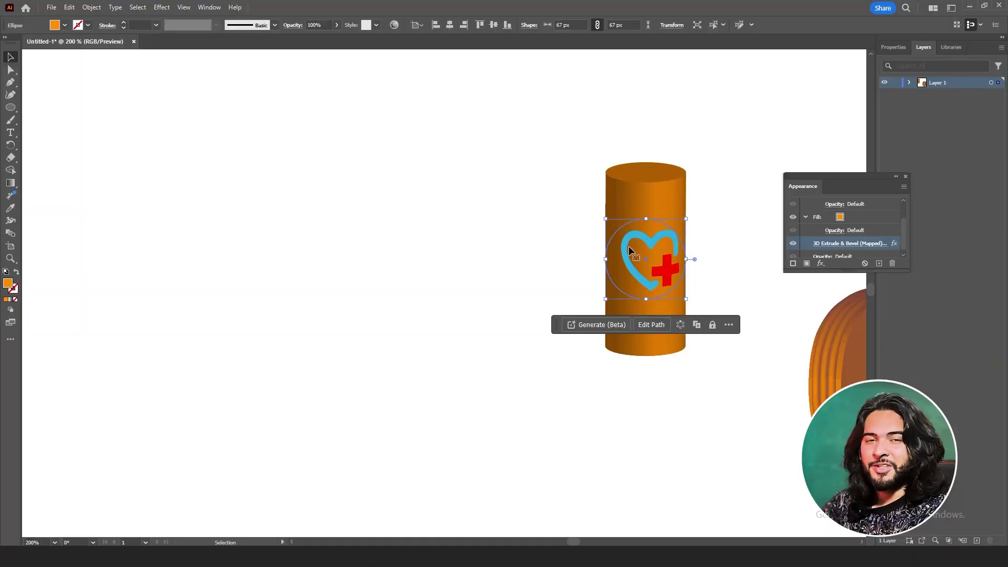
Write the word FANA on the artboard with the Type tool
left_click(10, 135)
left_click(185, 268)
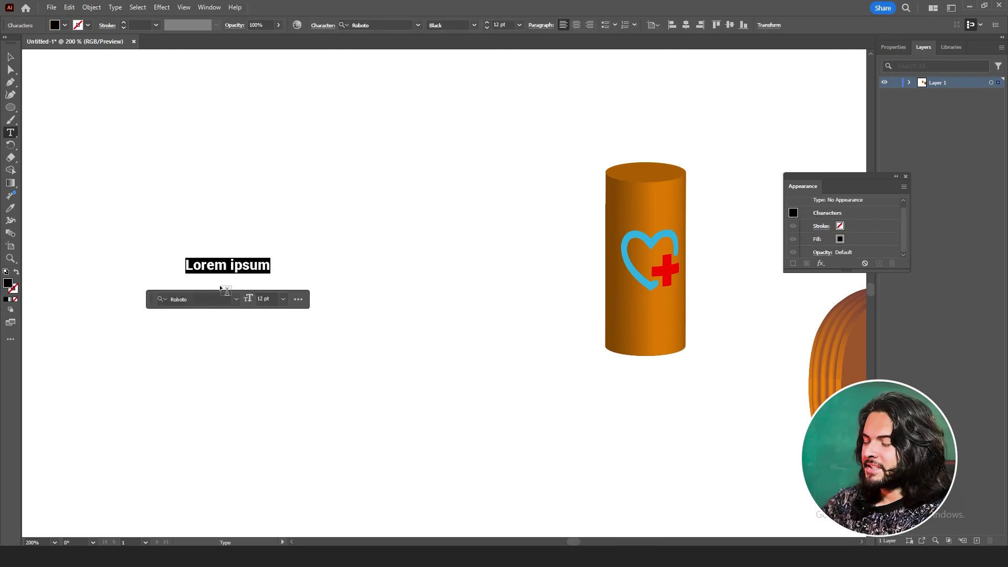
type("FANA")
key("Escape")
Save the FANA text as a new symbol in the Symbols panel
left_click(209, 7)
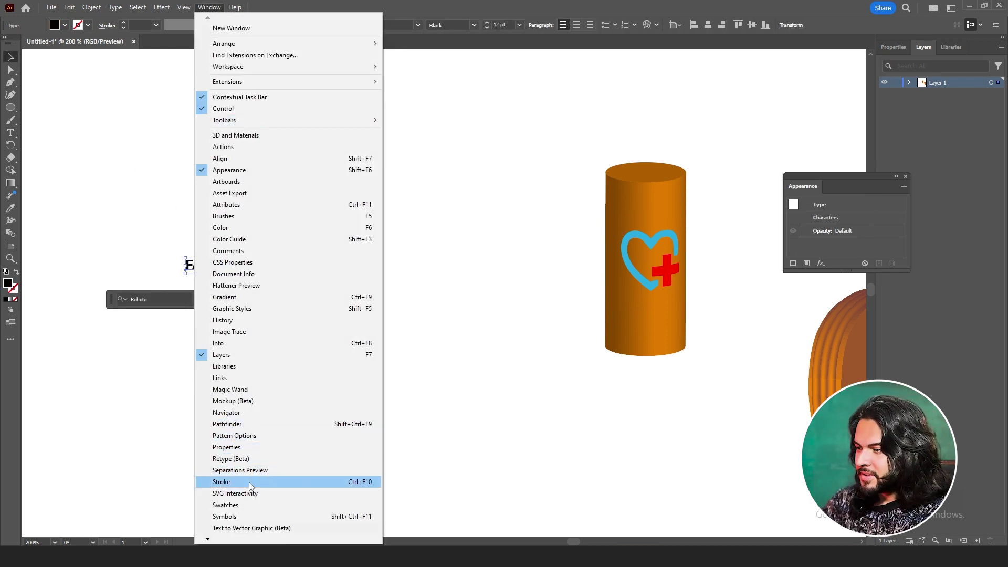
left_click(231, 516)
left_click_drag(210, 267, 507, 158)
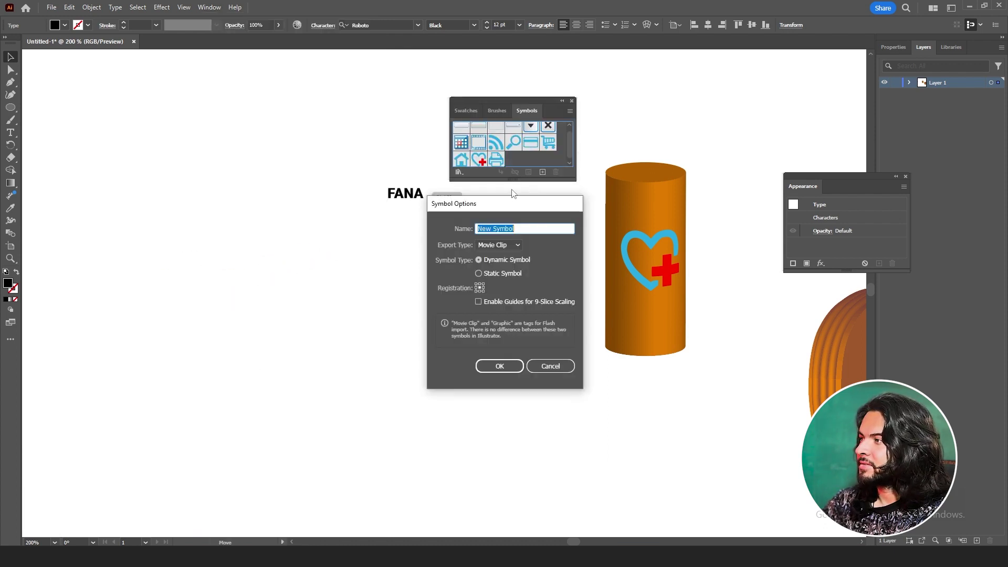
left_click(499, 366)
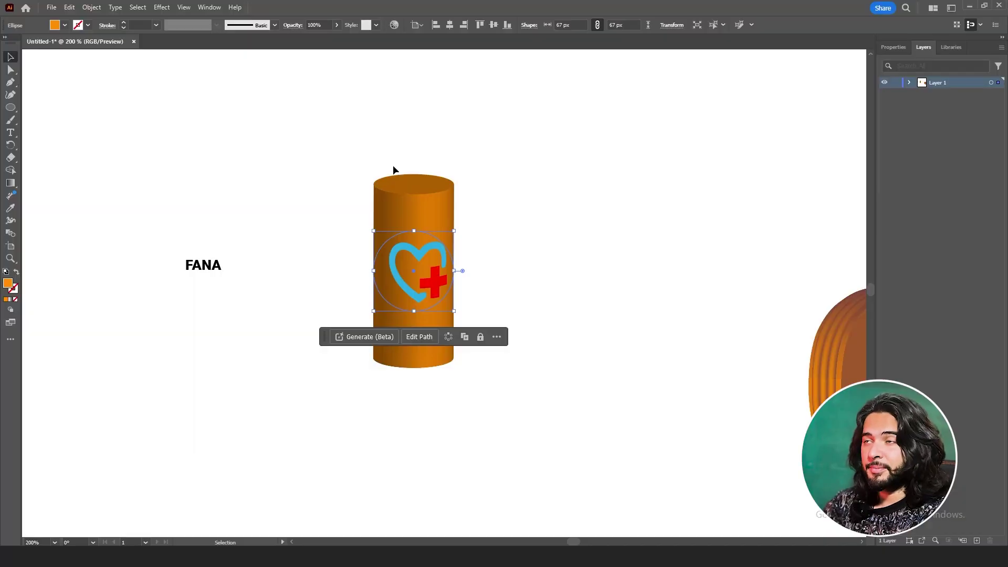
Start a second Classic Extrude & Bevel on the cylinder, then cancel the new-instance warning
left_click(161, 7)
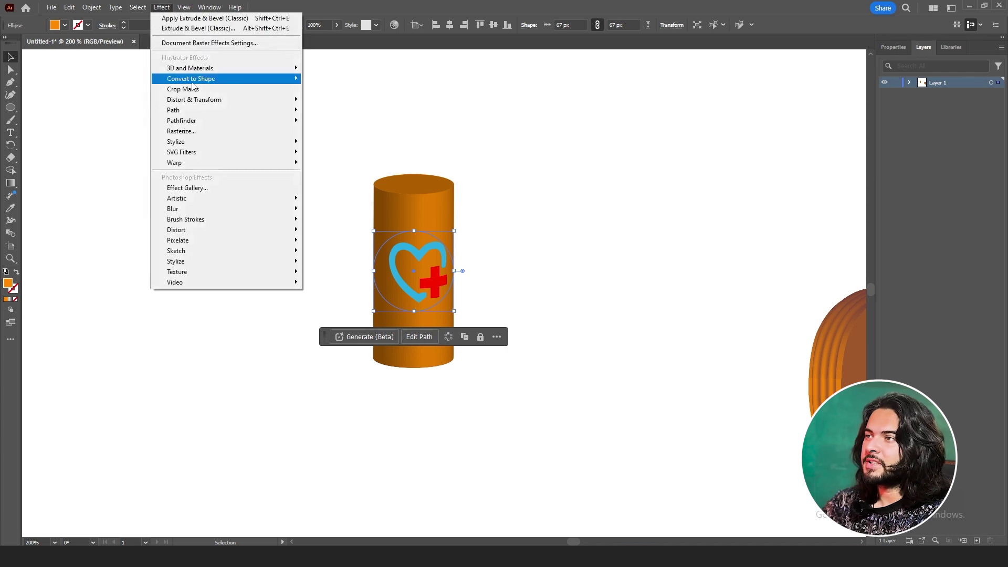
mouse_move(213, 71)
mouse_move(336, 127)
left_click(444, 127)
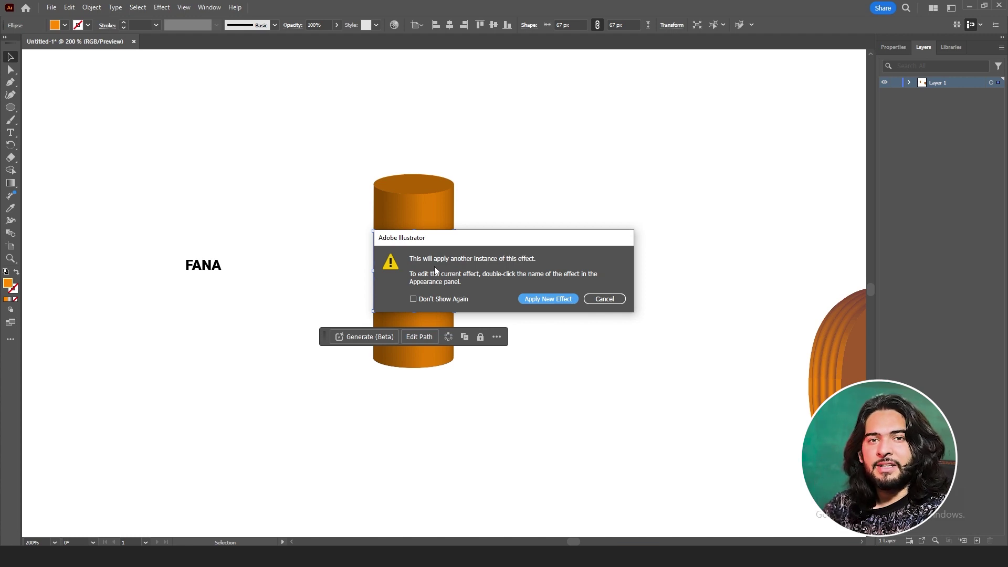
left_click(605, 298)
Reopen the cylinder's existing Extrude & Bevel settings (74°, -26°, 7°, 150 pt) from the Appearance panel
left_click(209, 7)
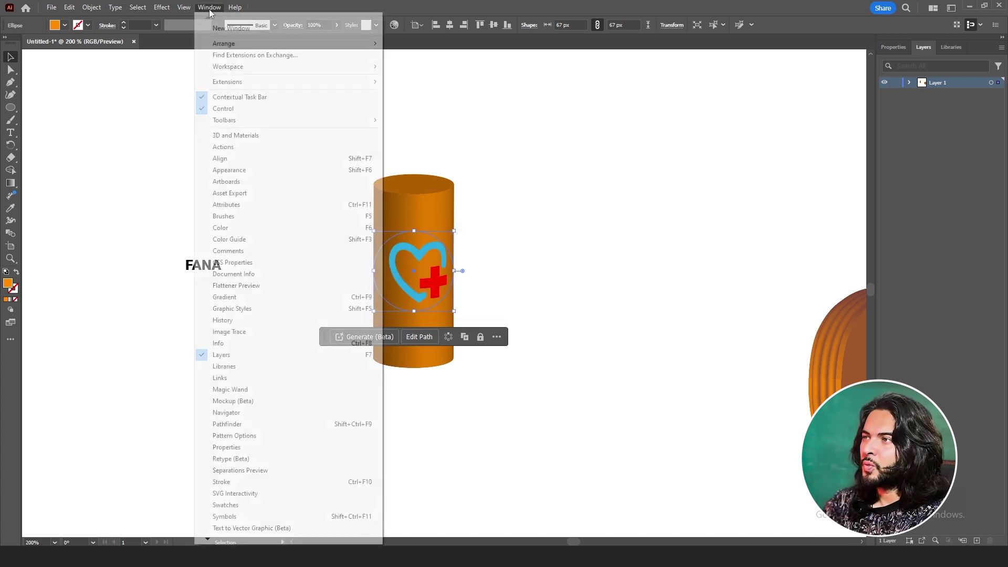
left_click(256, 169)
scroll(841, 203, "down", 2)
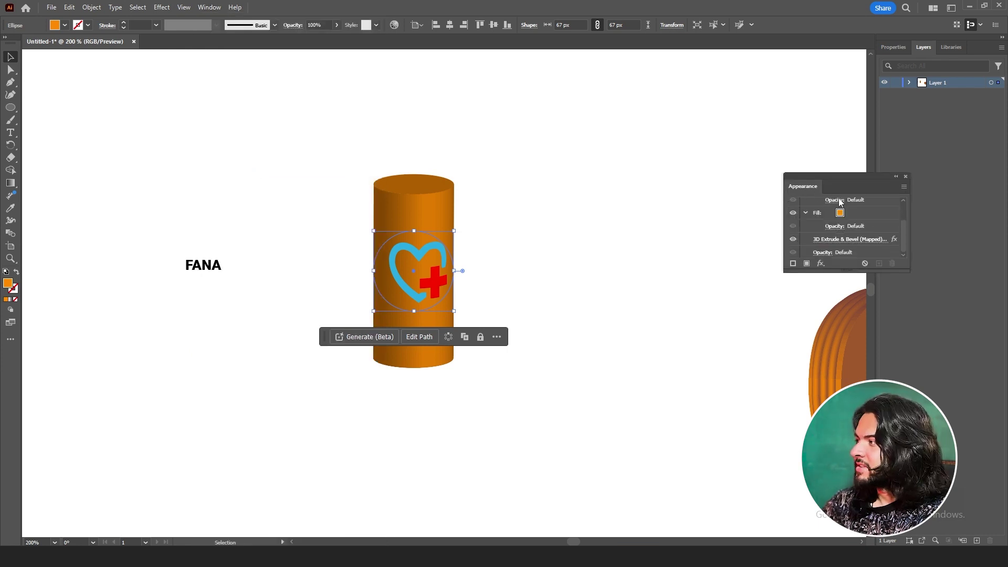
scroll(818, 231, "up", 3)
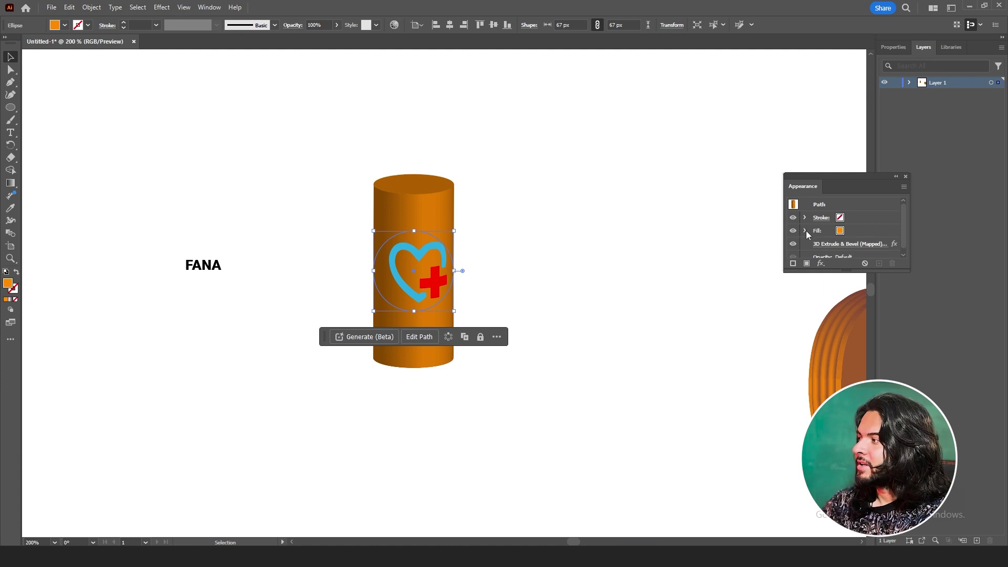
left_click(805, 230)
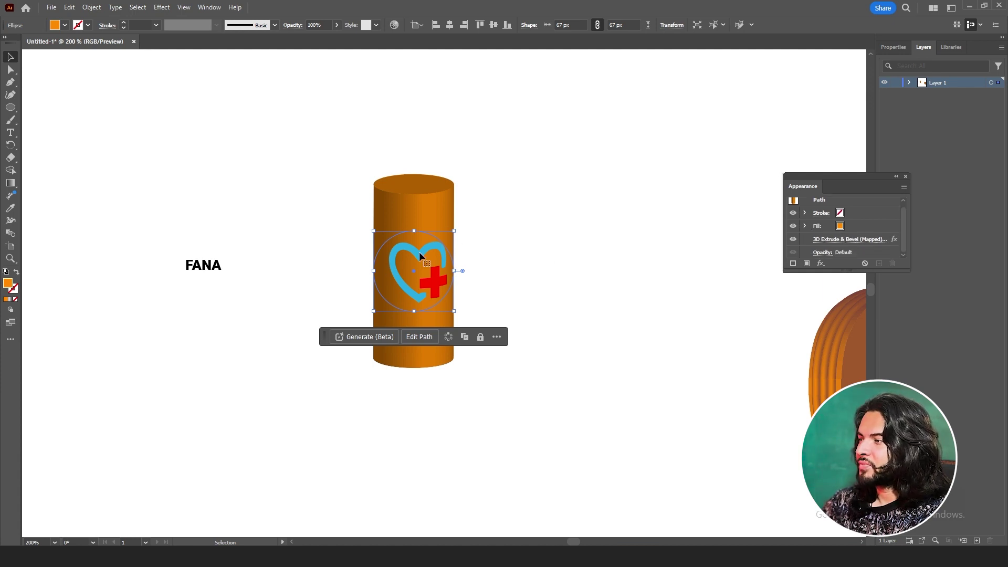
left_click(822, 239)
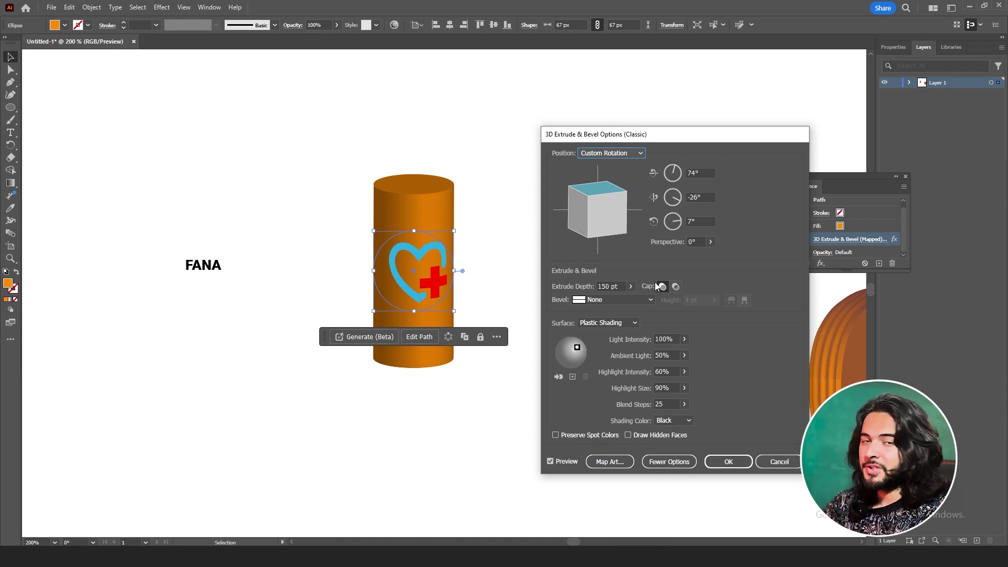
On surface 3 of 3, clear the heart and map the FANA symbol instead
left_click(610, 461)
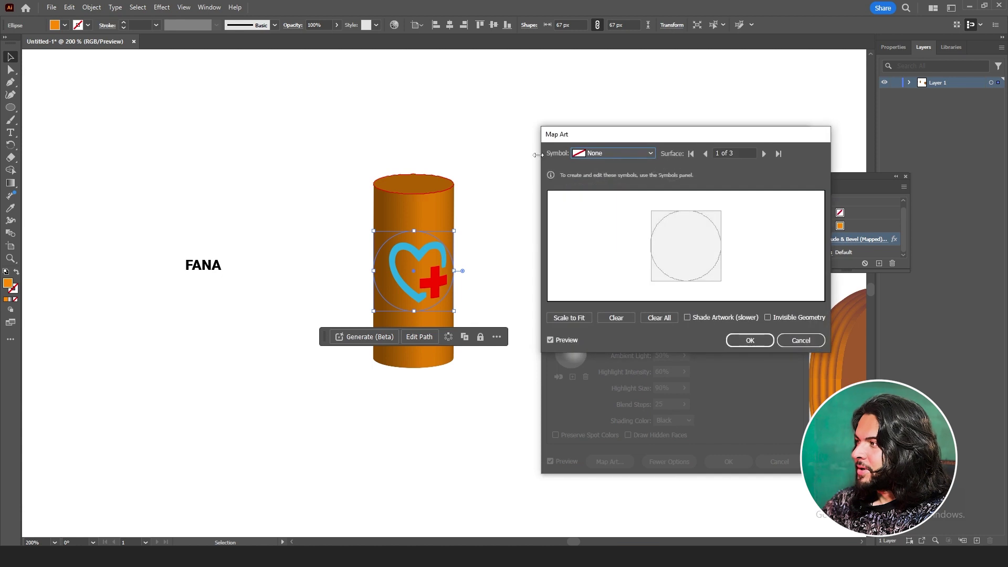
left_click(764, 154)
left_click(611, 320)
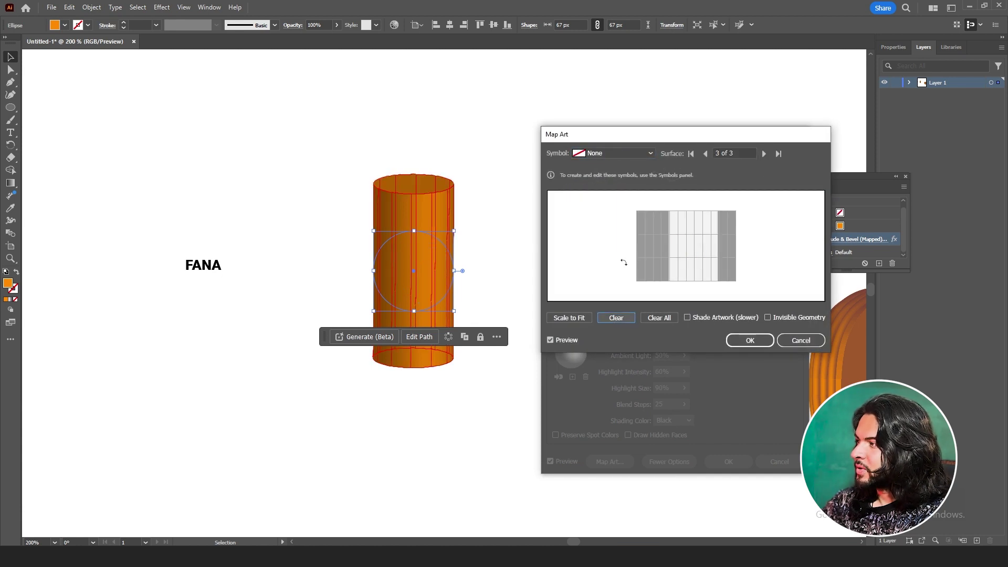
left_click(652, 152)
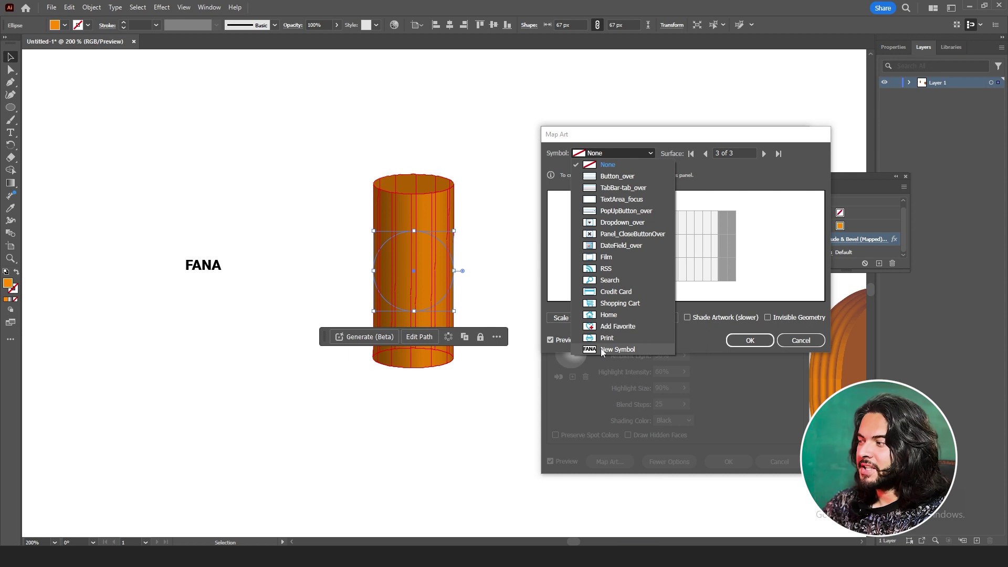
left_click(617, 349)
Flip, enlarge and raise FANA, enable Invisible Geometry, confirm, and shift the cylinder about 100 px right
left_click_drag(676, 238, 722, 232)
left_click_drag(683, 260, 692, 230)
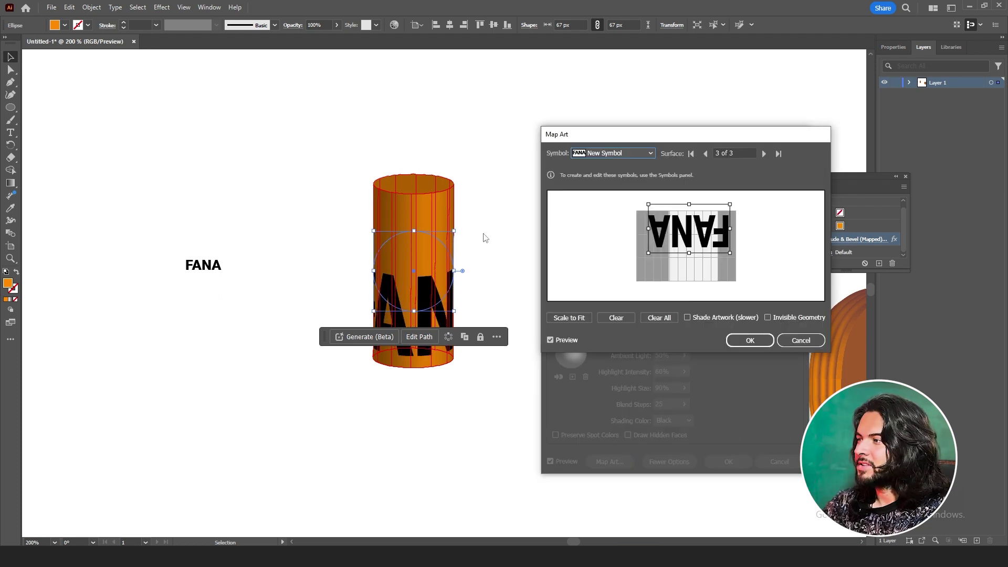
left_click(768, 318)
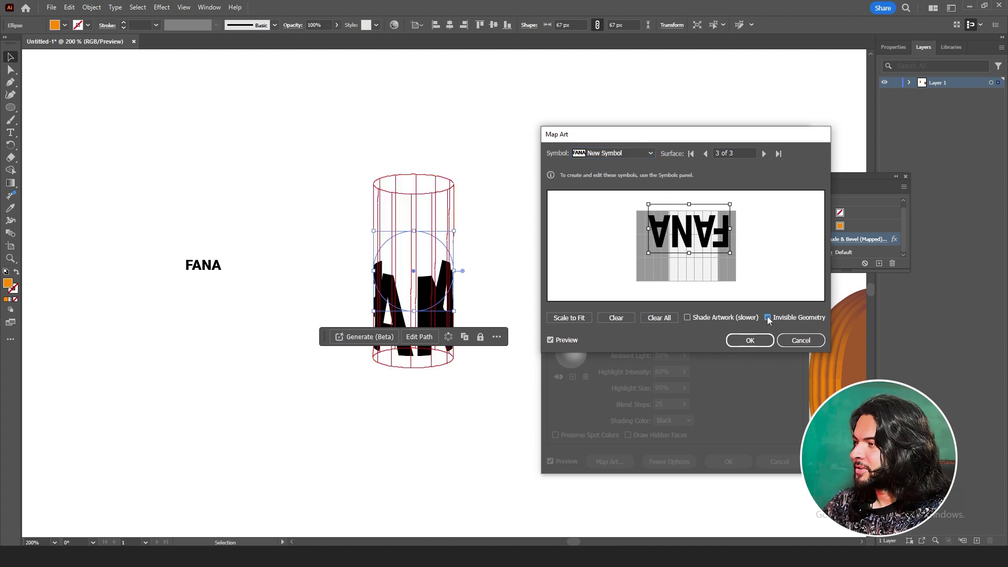
left_click(749, 340)
left_click_drag(446, 286, 498, 286)
Select the lettered cylinder and expand its 3D appearance into editable paths
left_click(397, 248)
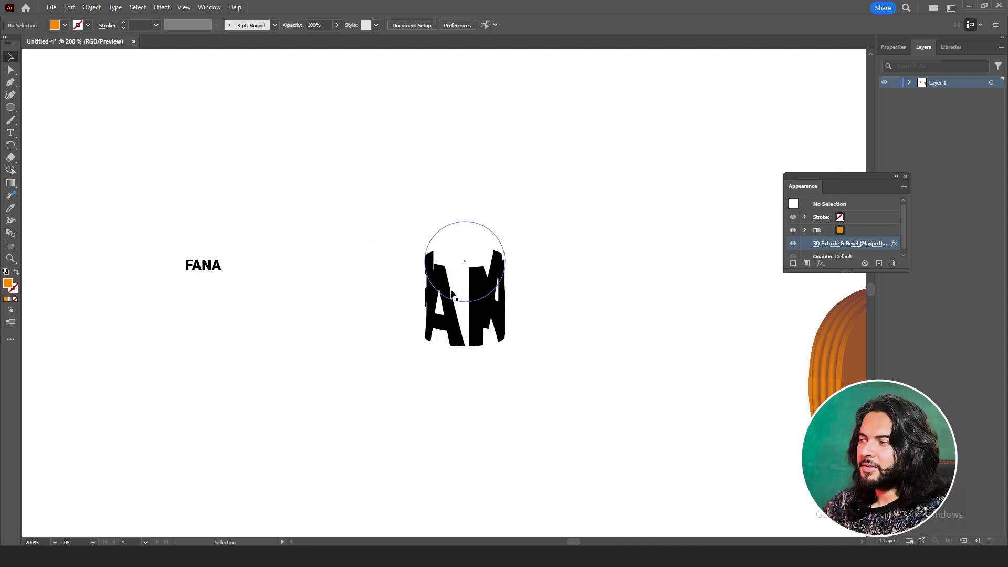
left_click(451, 293)
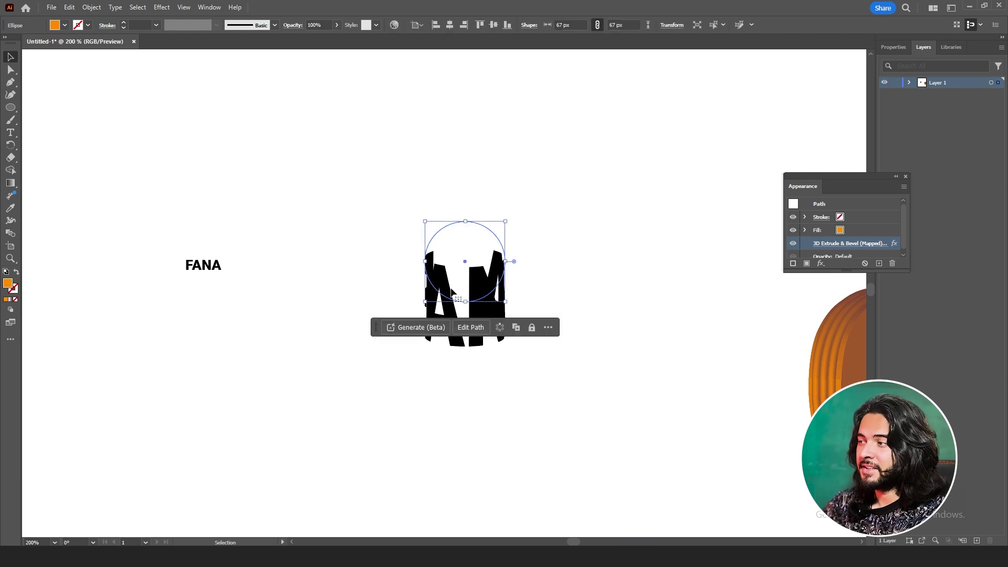
left_click(408, 377)
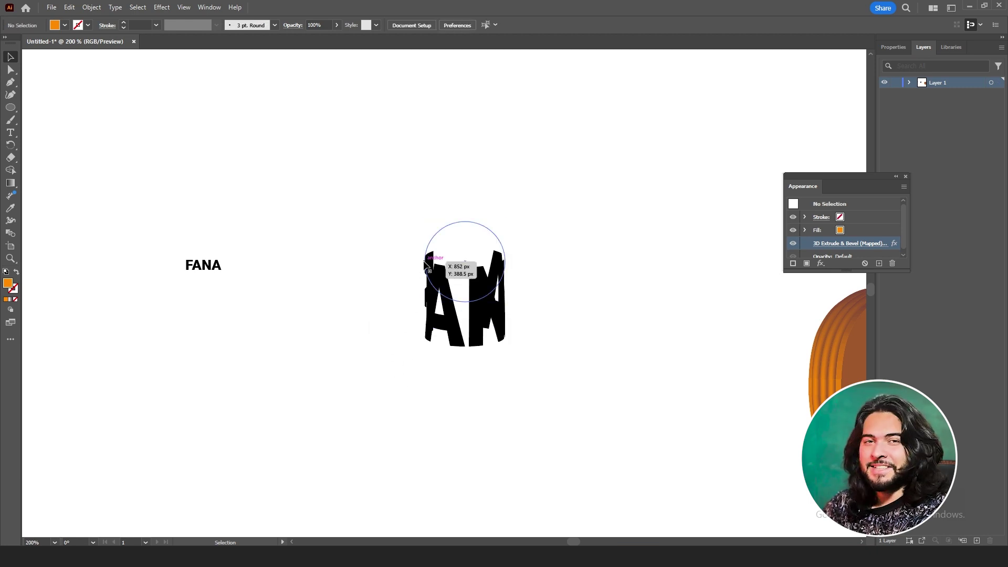
right_click(452, 304)
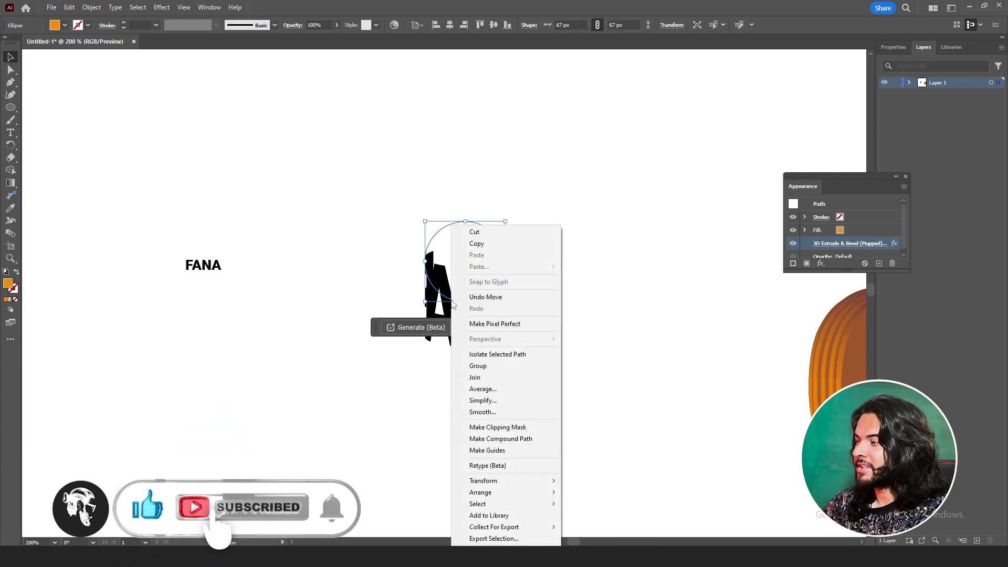
key("Escape")
left_click(94, 8)
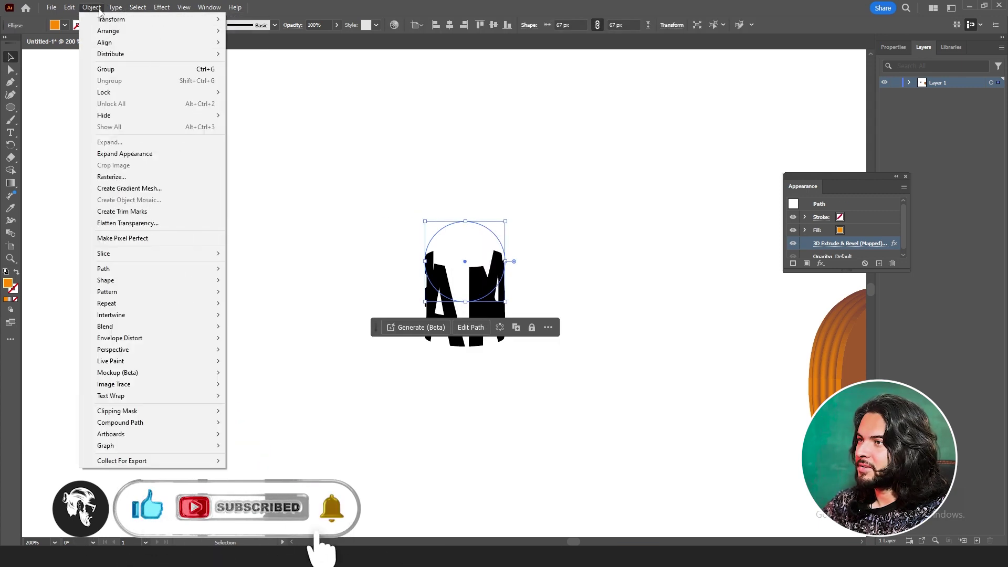
left_click(125, 153)
Ungroup the expanded cylinder artwork, undoing an accidental deletion along the way
right_click(509, 299)
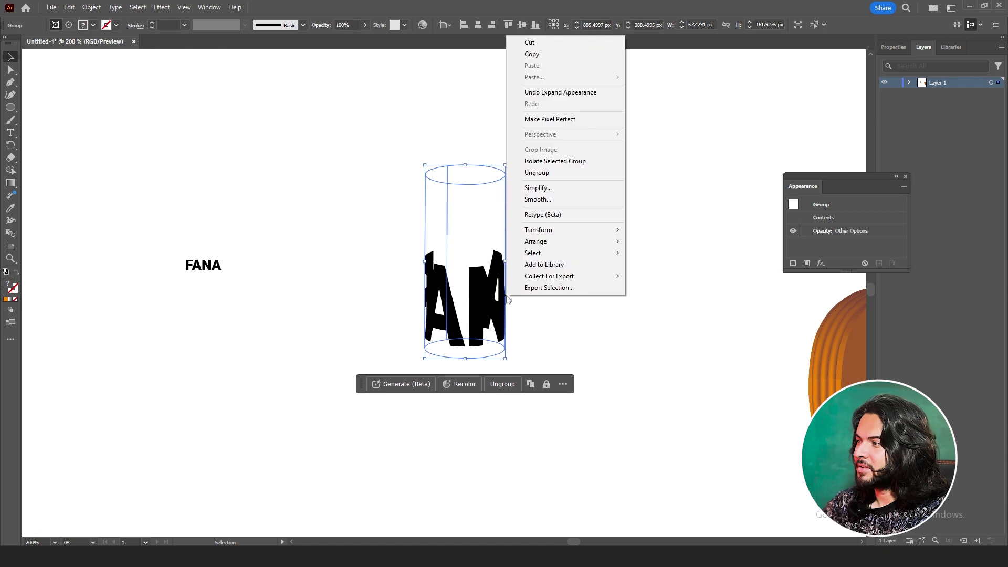
left_click(568, 173)
key("Delete")
key("ctrl+z")
right_click(449, 202)
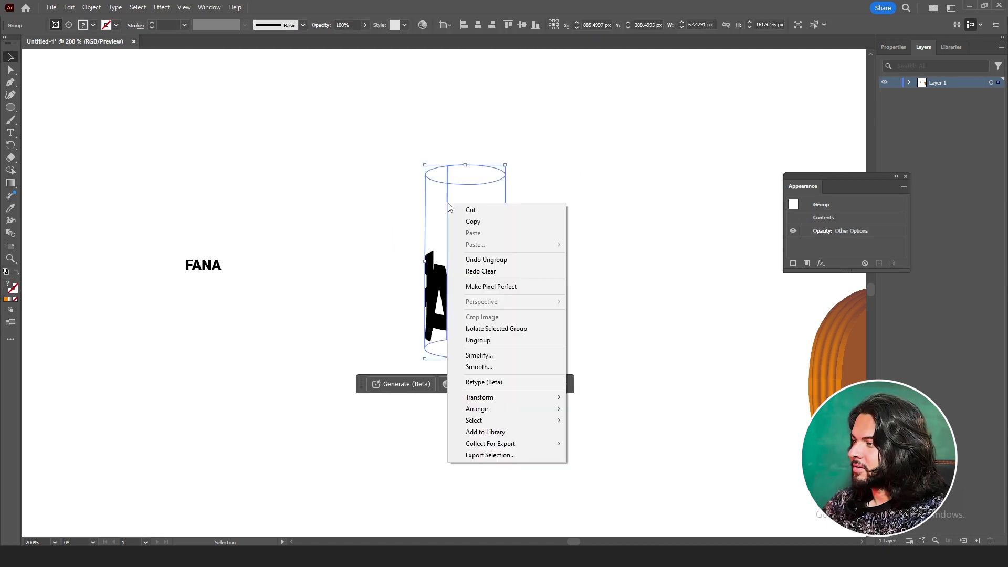
left_click(512, 340)
Release the clipping mask on the letters and delete the cylinder outline path
right_click(448, 213)
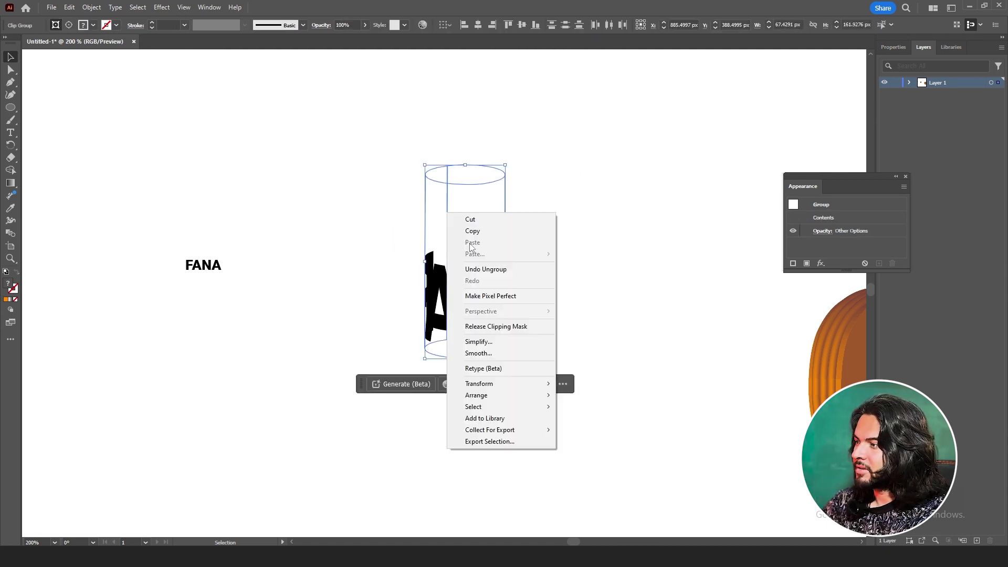
left_click(507, 327)
left_click_drag(606, 111, 377, 235)
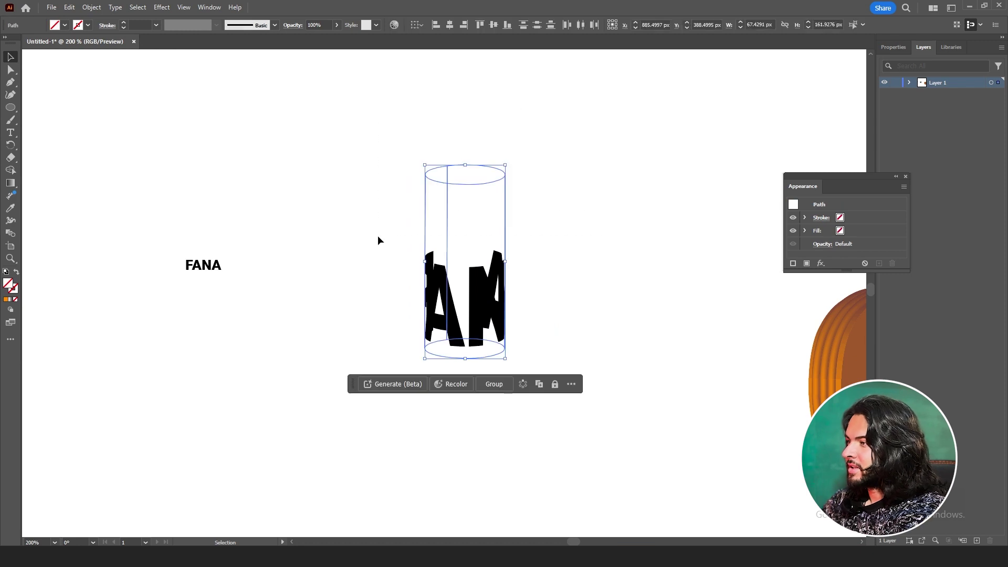
key("Delete")
Select the left and right letter side pieces and fill them grey
left_click(430, 260)
scroll(438, 255, "up", 3)
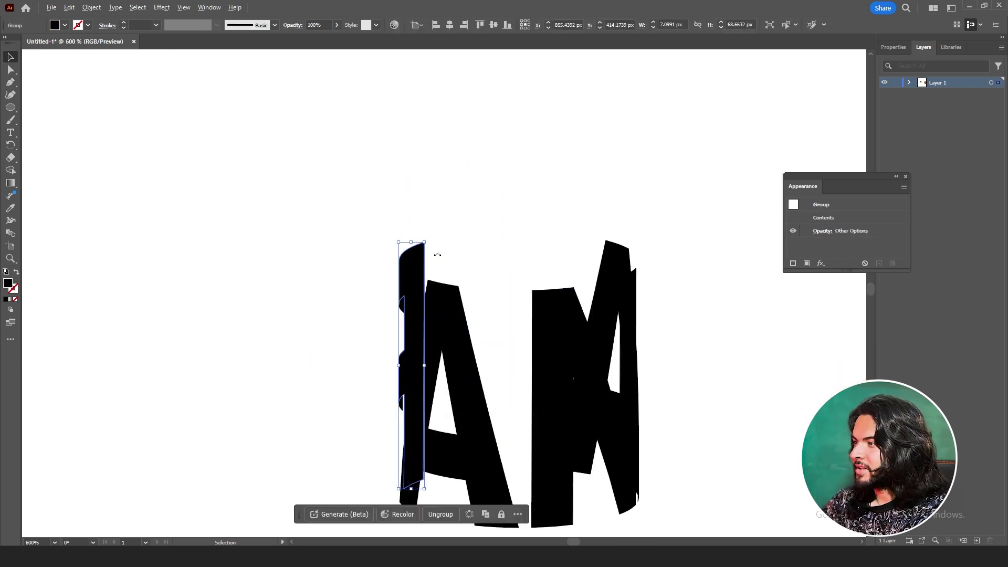
scroll(437, 253, "down", 2)
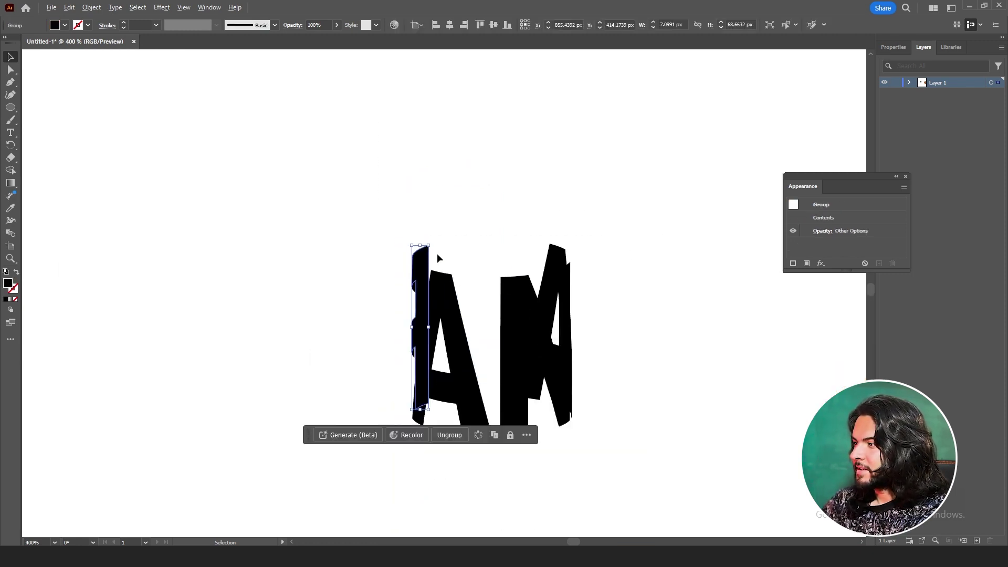
left_click(553, 256, "shift")
double_click(9, 284)
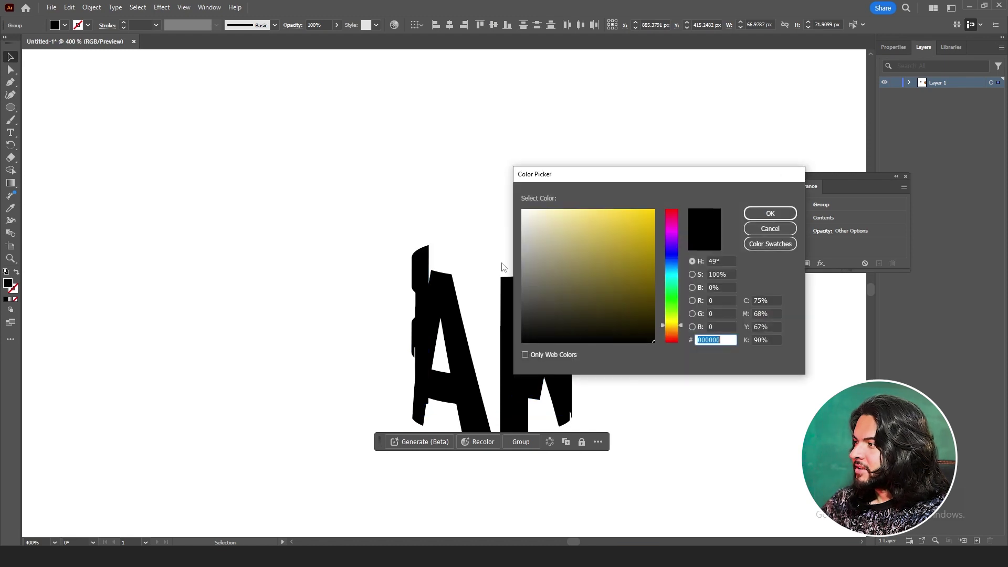
mouse_move(525, 252)
left_mouse_down()
mouse_move(525, 304)
mouse_move(523, 289)
left_mouse_up()
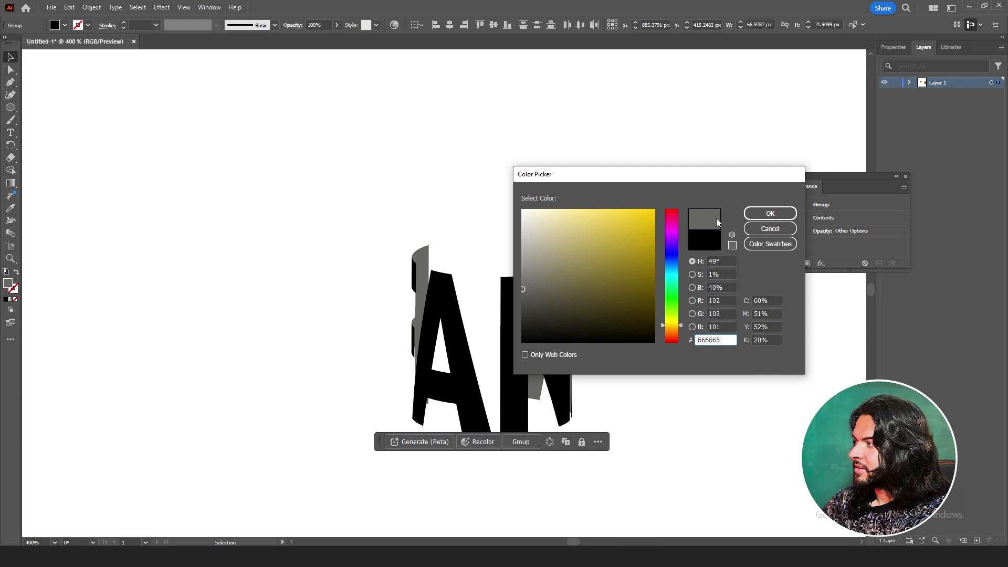
left_click(769, 214)
Group the front letters and fill them orange D38200
key("ctrl+g")
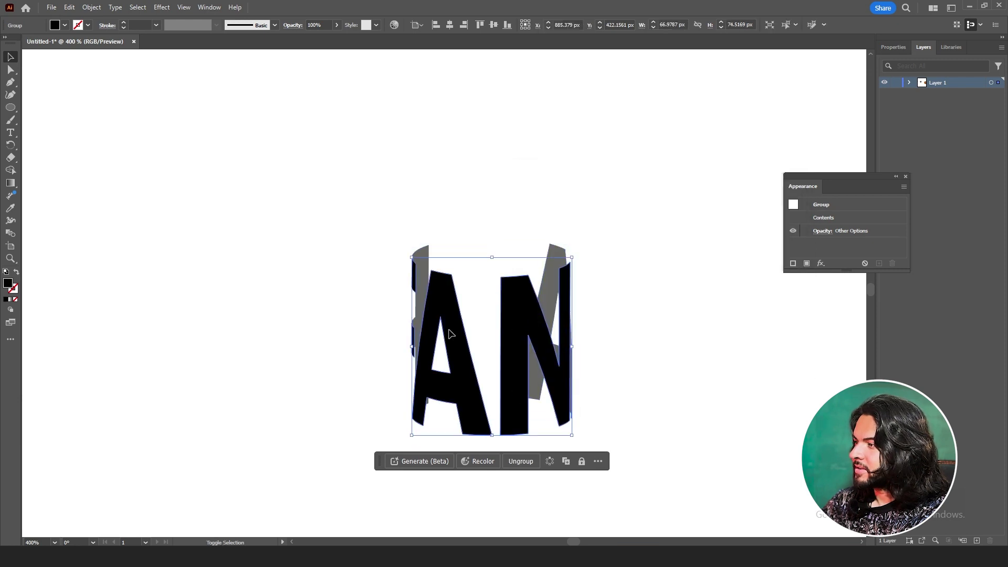
double_click(9, 284)
left_click(716, 339)
type("D38200")
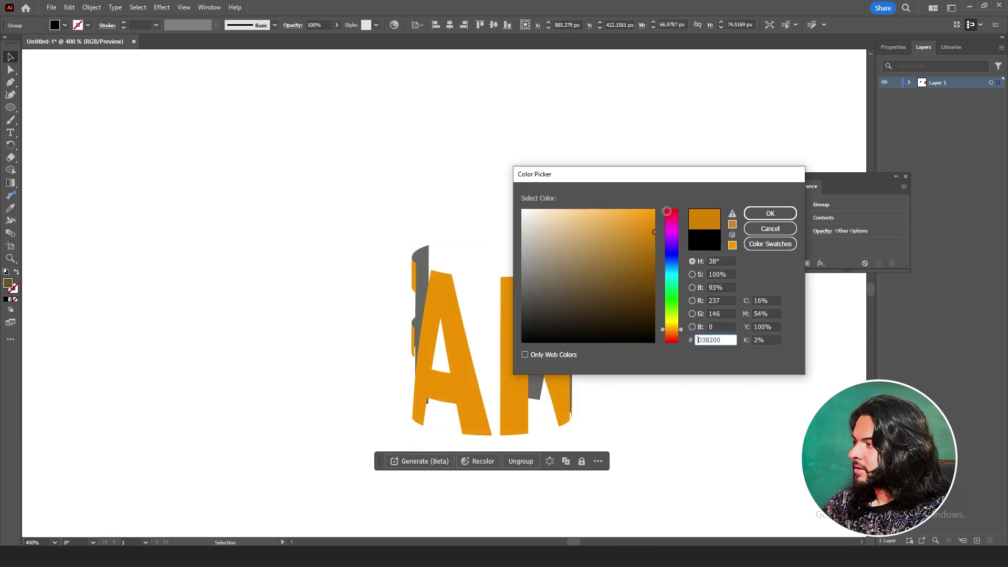
left_click(770, 213)
Recolour the two side pieces dark brown (7C4212)
left_click(554, 252, "shift")
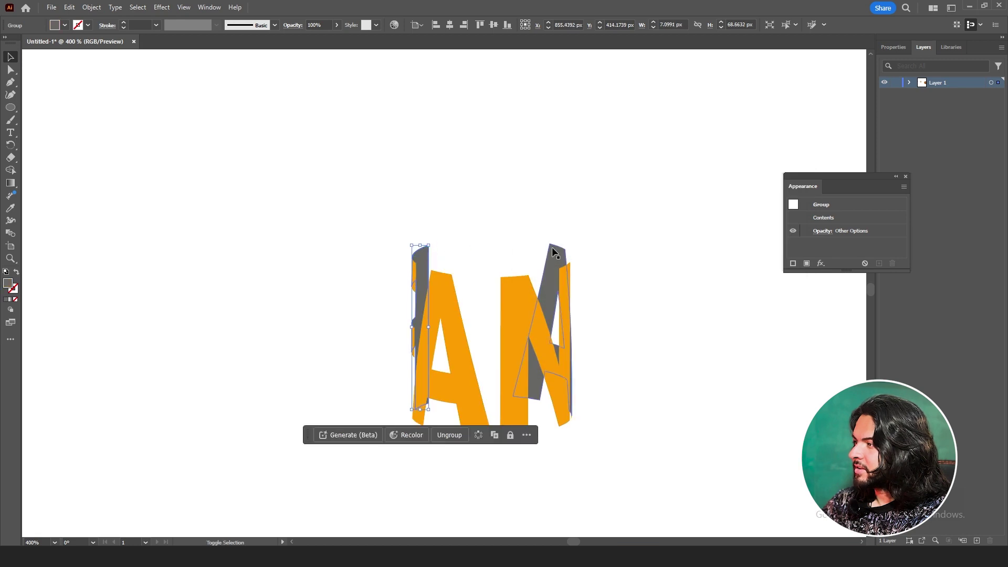
left_click(554, 253, "shift")
double_click(9, 285)
left_click_drag(666, 327, 671, 333)
left_click(648, 301)
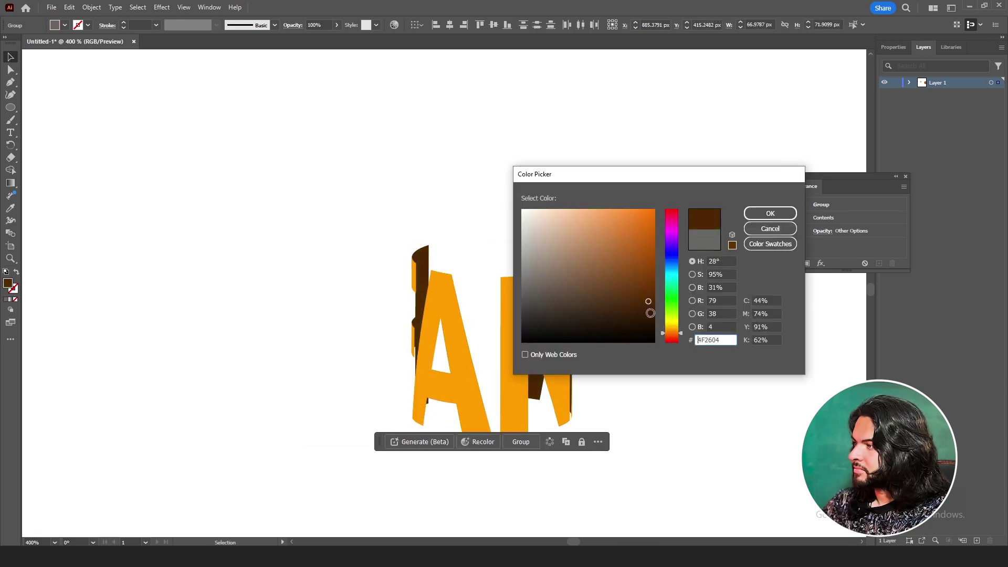
left_click(636, 277)
left_click(770, 214)
Ungroup the AN letters and move them above the G
left_click(578, 288)
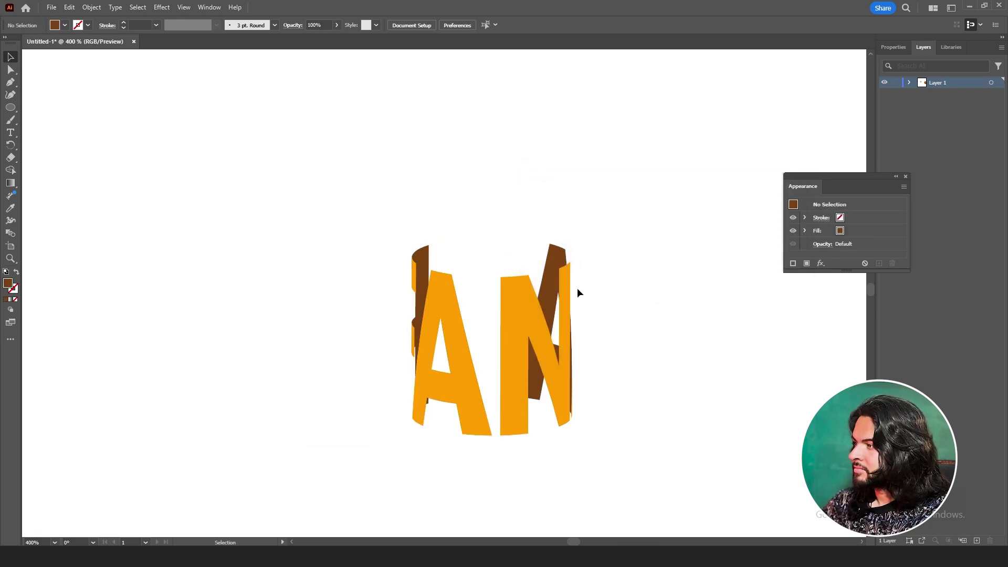
scroll(543, 290, "up", 2)
scroll(534, 298, "down", 3)
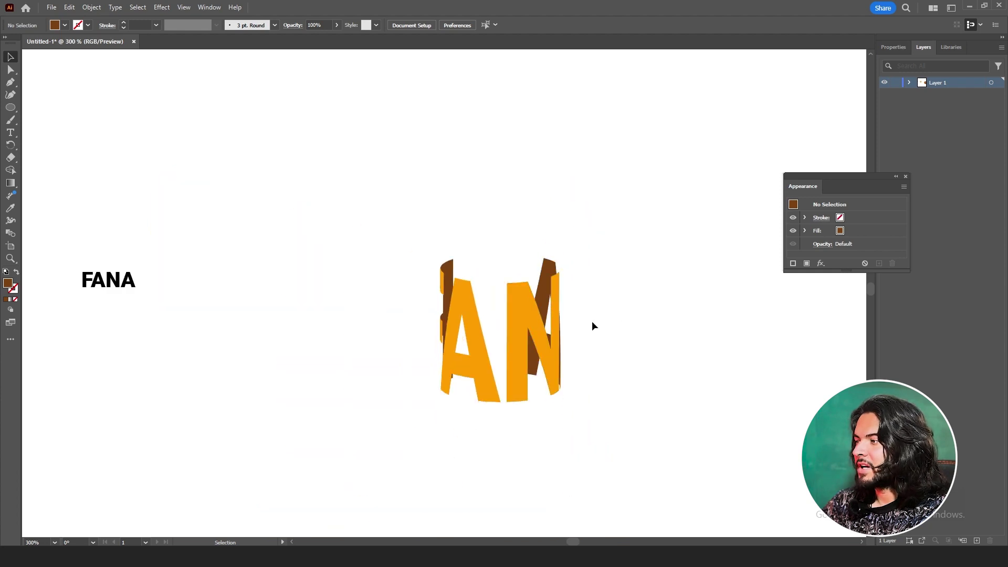
scroll(534, 326, "up", 3)
scroll(532, 321, "down", 3)
right_click(510, 324)
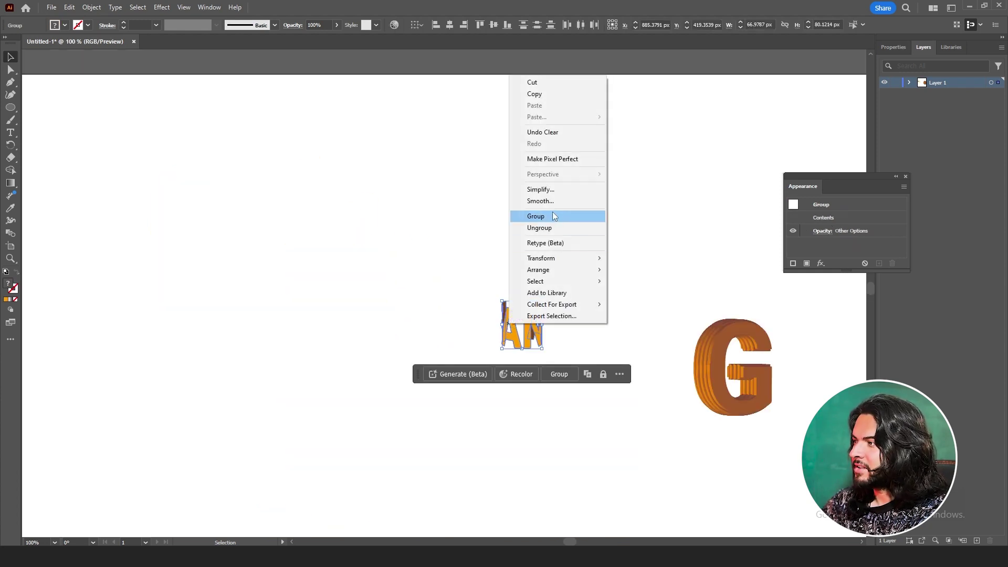
left_click(553, 228)
left_click_drag(540, 329, 719, 301)
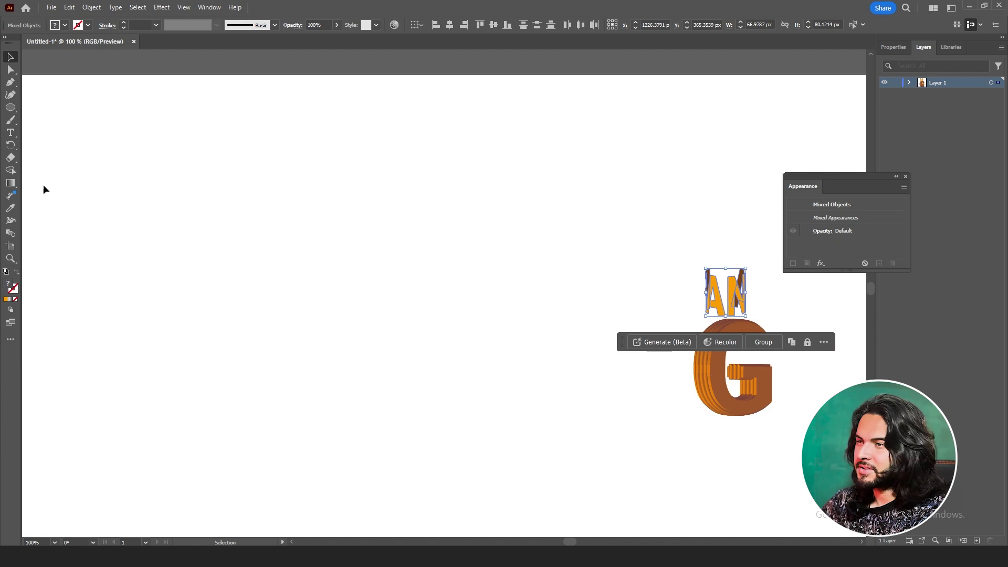
Type FARID FANA on the canvas and save it as a new symbol
key("t")
left_click(251, 291)
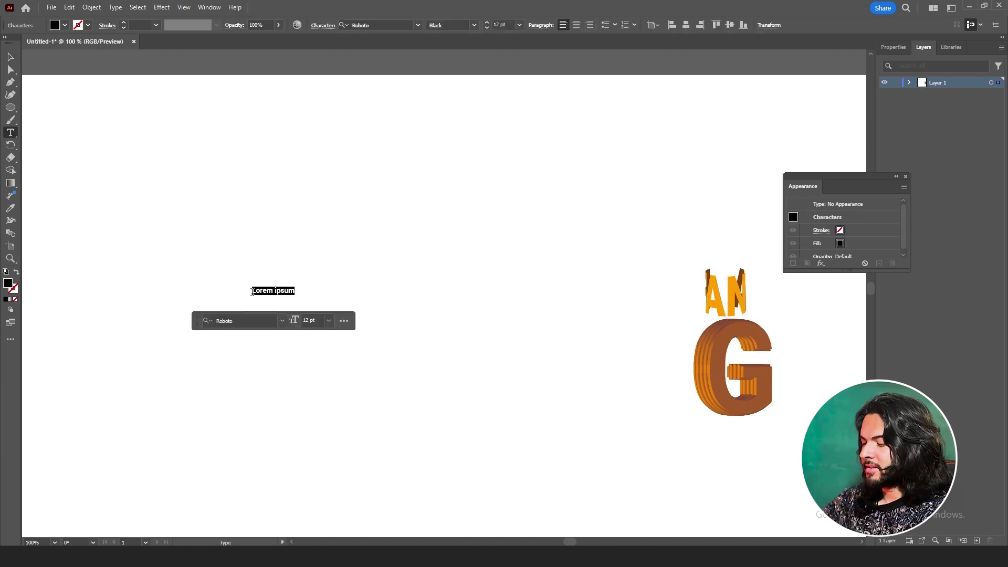
key("BackSpace")
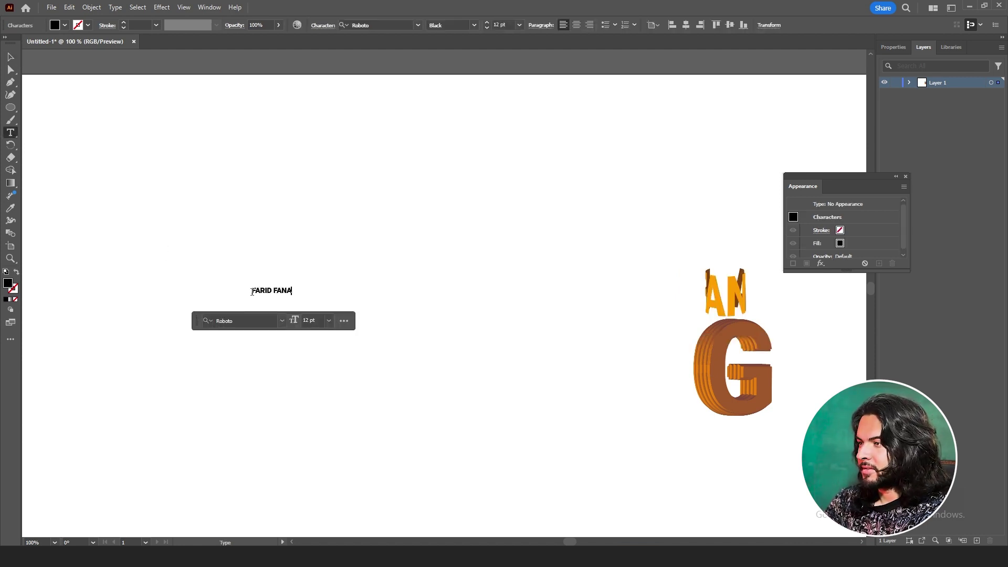
key("Escape")
left_click(209, 7)
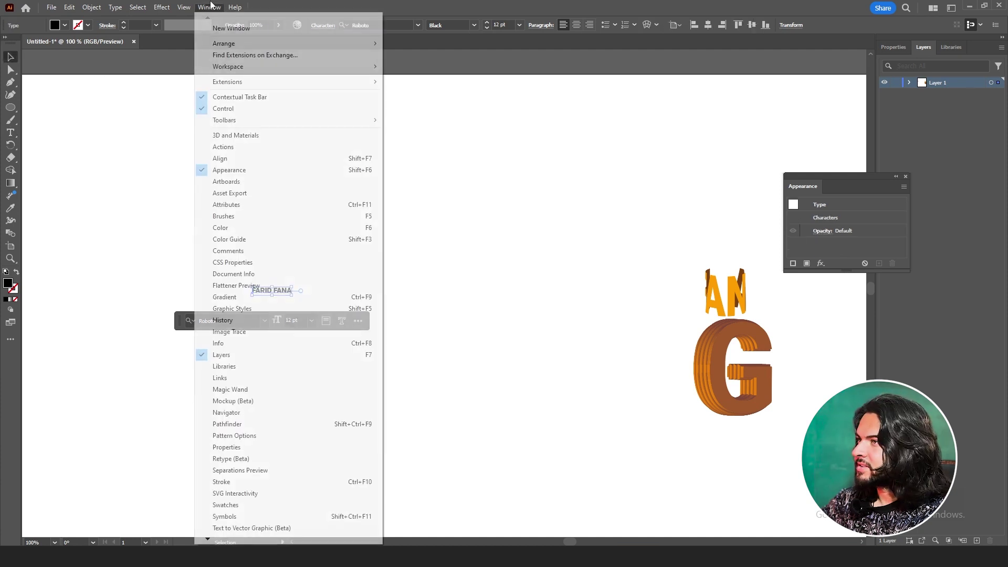
left_click(284, 512)
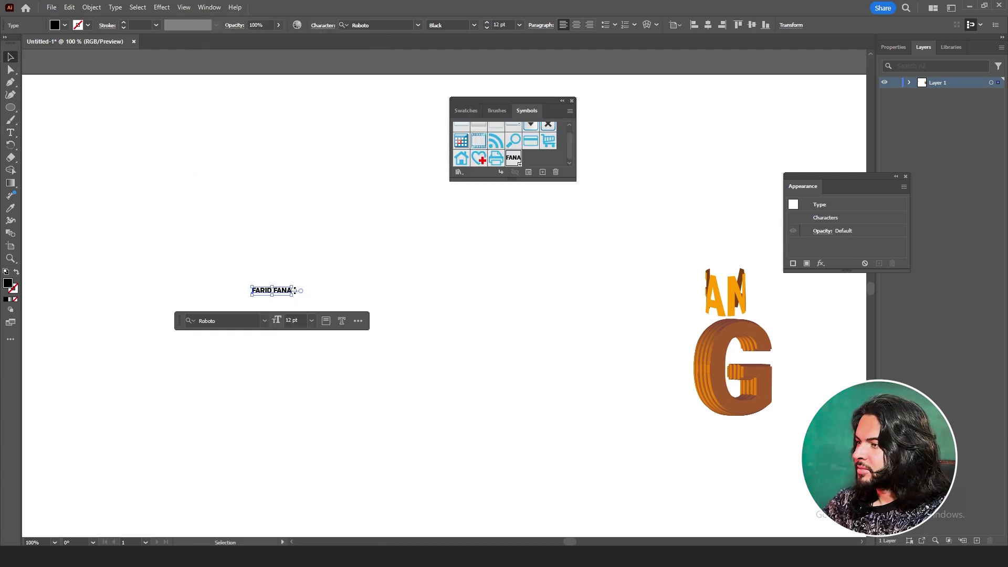
left_click_drag(284, 292, 528, 153)
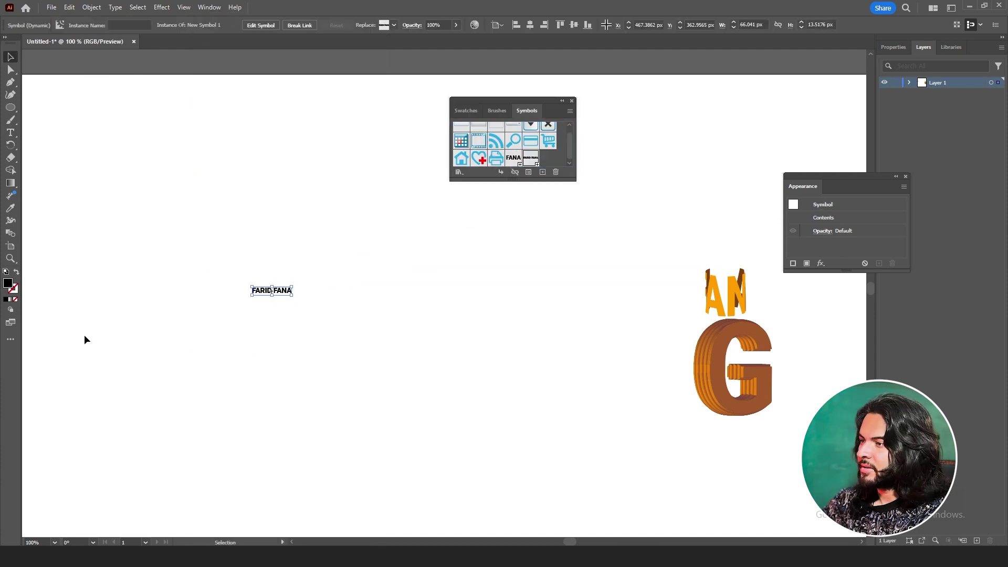
Draw a wavy Pen-tool line beneath the text and make it a black stroke
key("p")
left_click_drag(341, 405, 443, 426)
mouse_move(558, 428)
left_mouse_down()
mouse_move(686, 443)
mouse_move(795, 398)
left_mouse_up()
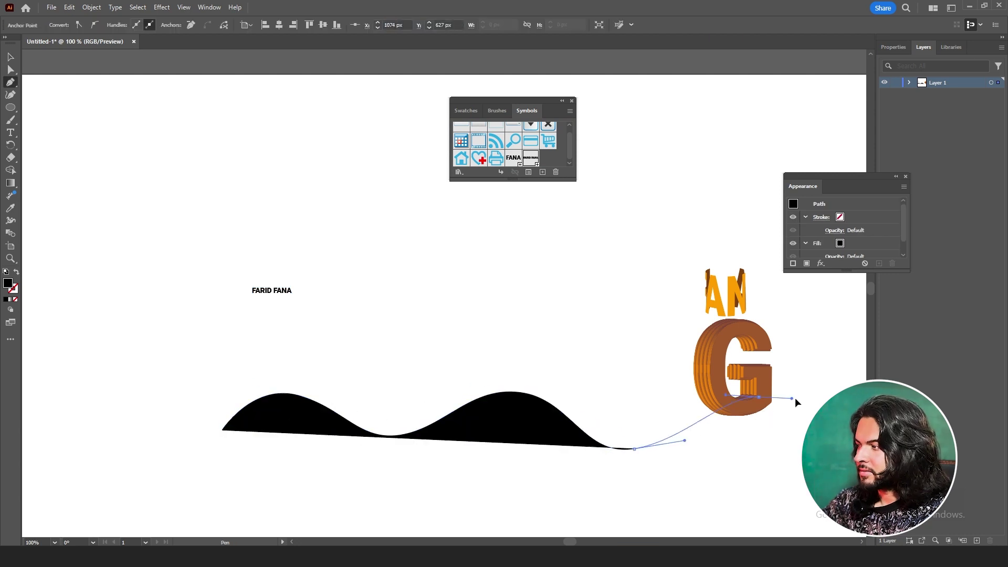
left_click_drag(782, 455, 801, 459)
key("shift+x")
key("v")
left_click_drag(241, 403, 157, 266)
key("ctrl+plus")
key("ctrl+shift+a")
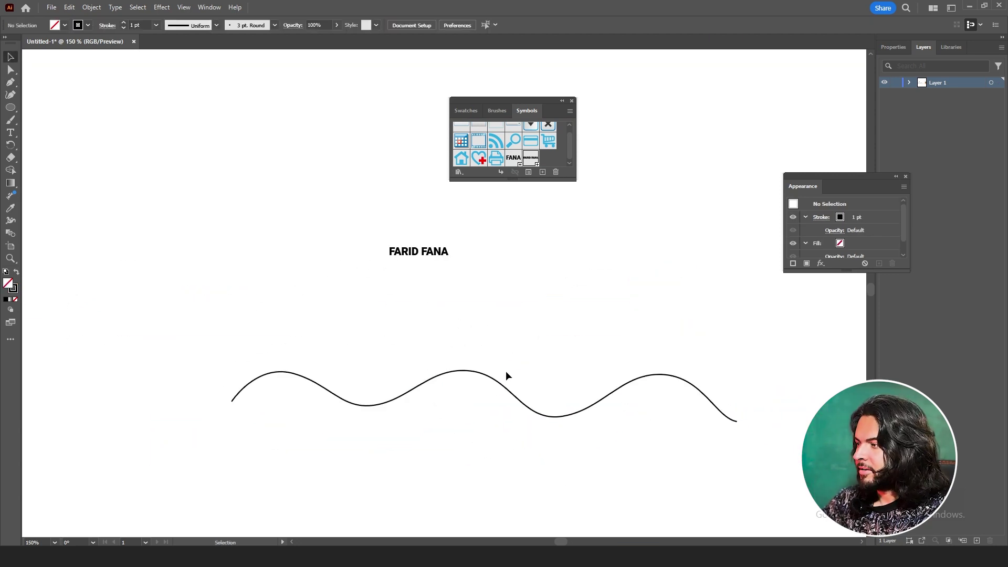
left_click(490, 378)
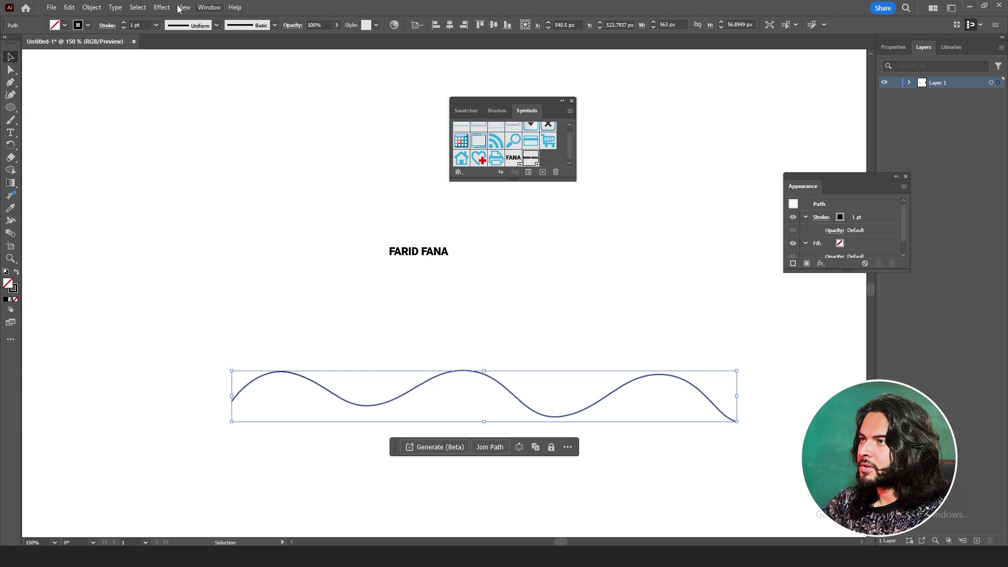
Apply Classic Extrude & Bevel to the wave with 250 pt depth and a rotated angle
left_click(161, 7)
mouse_move(241, 69)
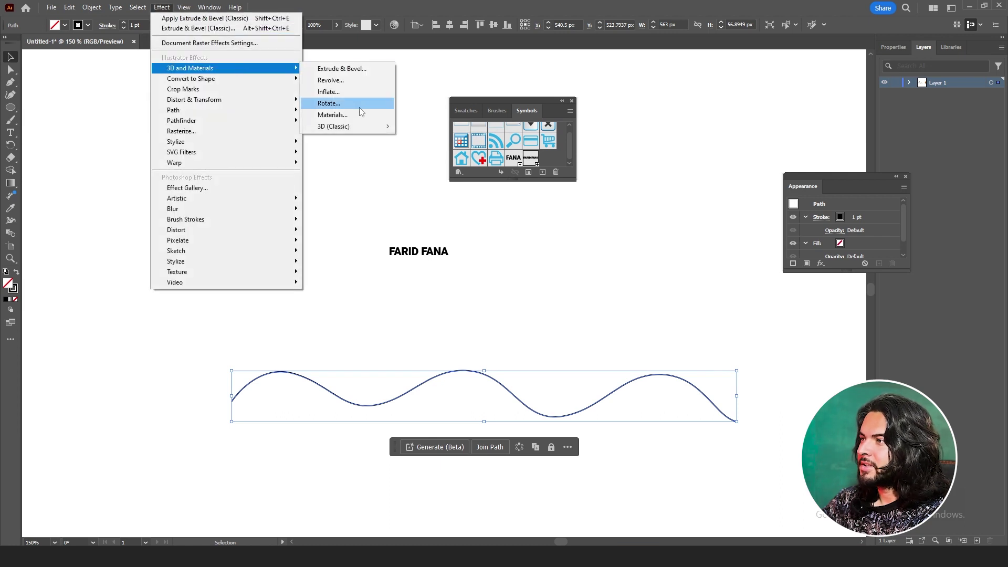
mouse_move(370, 128)
left_click(417, 130)
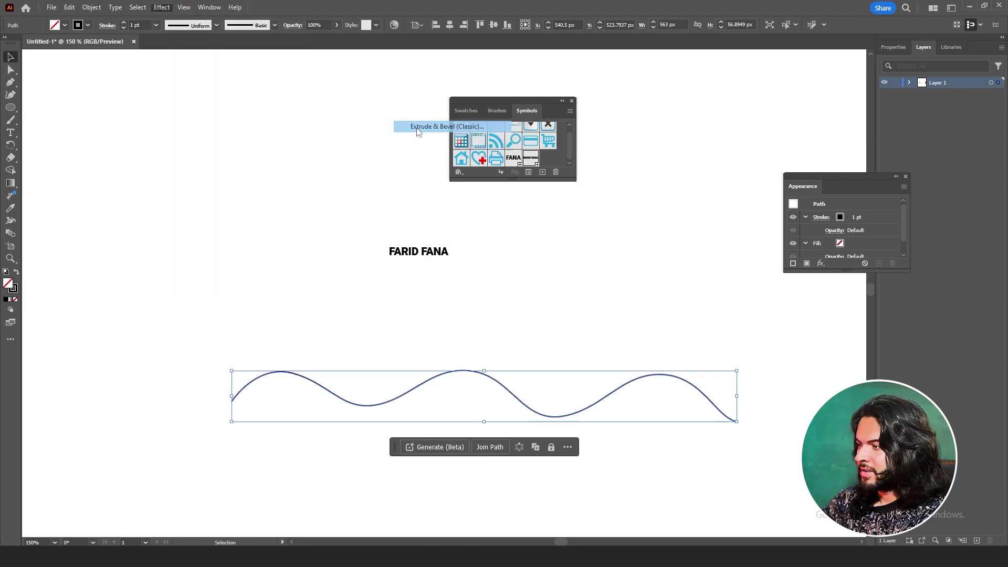
double_click(607, 287)
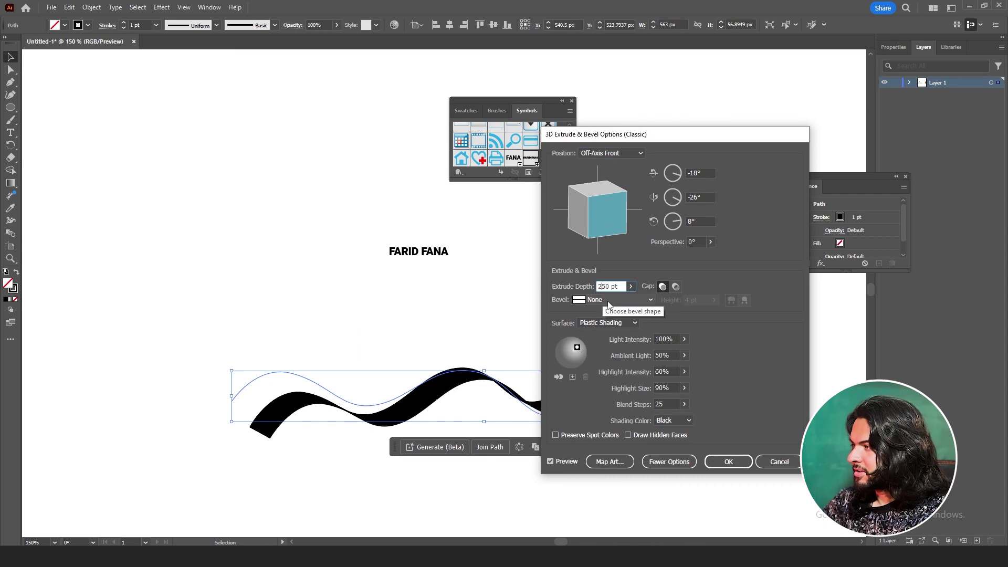
type("250")
left_click(583, 220)
left_click_drag(582, 221, 596, 188)
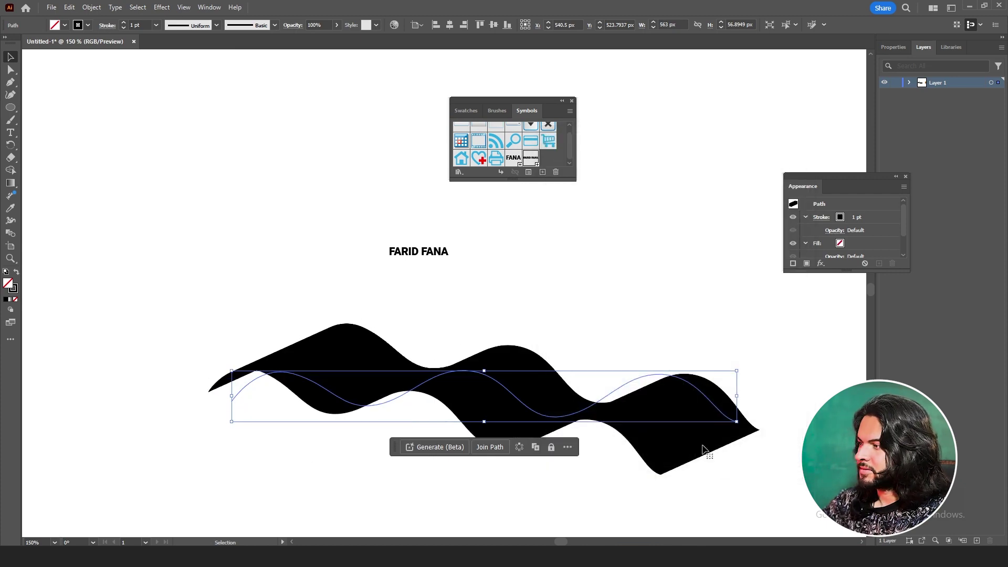
Map the FARID FANA symbol onto surface 4 of 5 with Invisible Geometry enabled
left_click(610, 460)
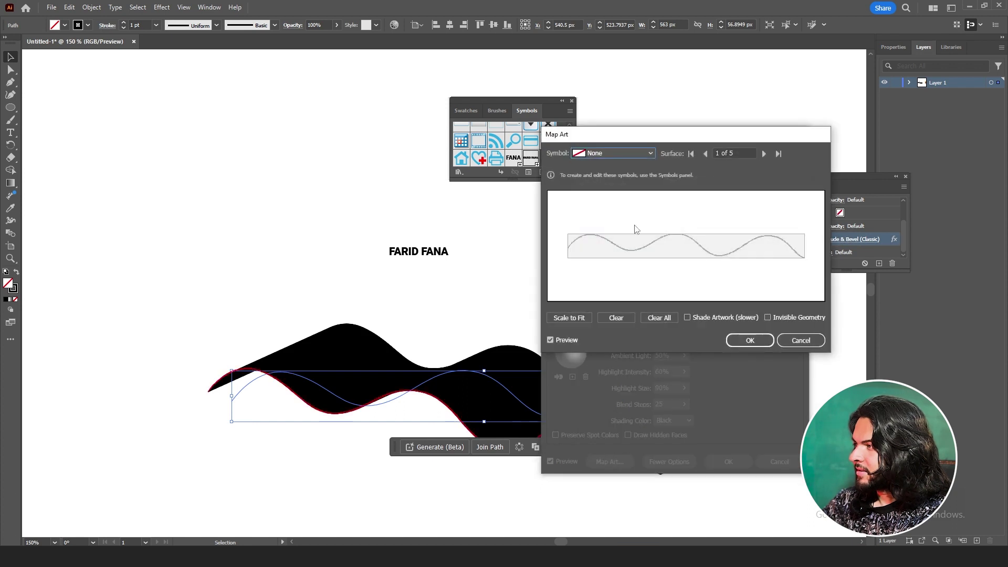
left_click(764, 154)
left_click(764, 153)
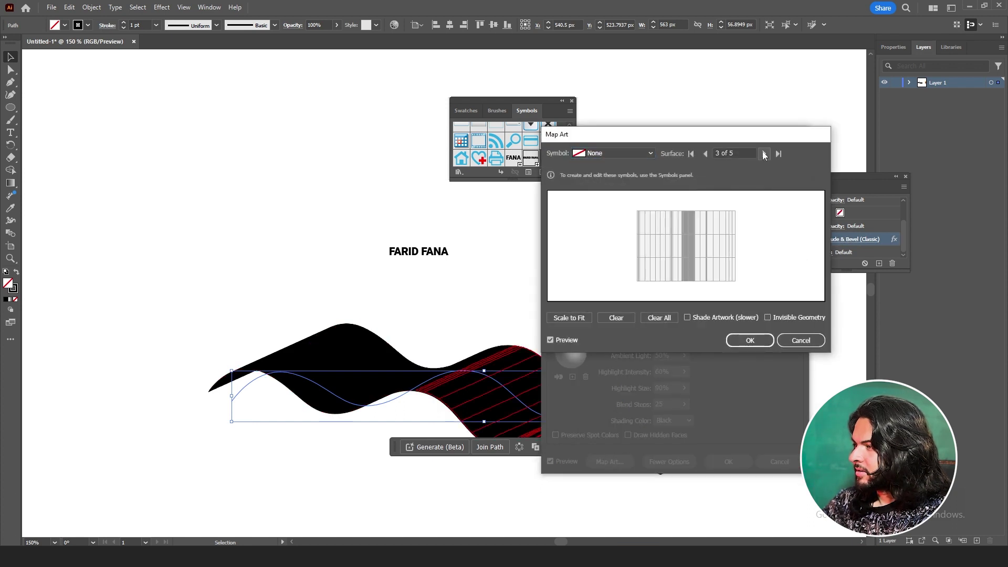
left_click(764, 153)
left_click(634, 127)
left_click(639, 335)
left_click(789, 291)
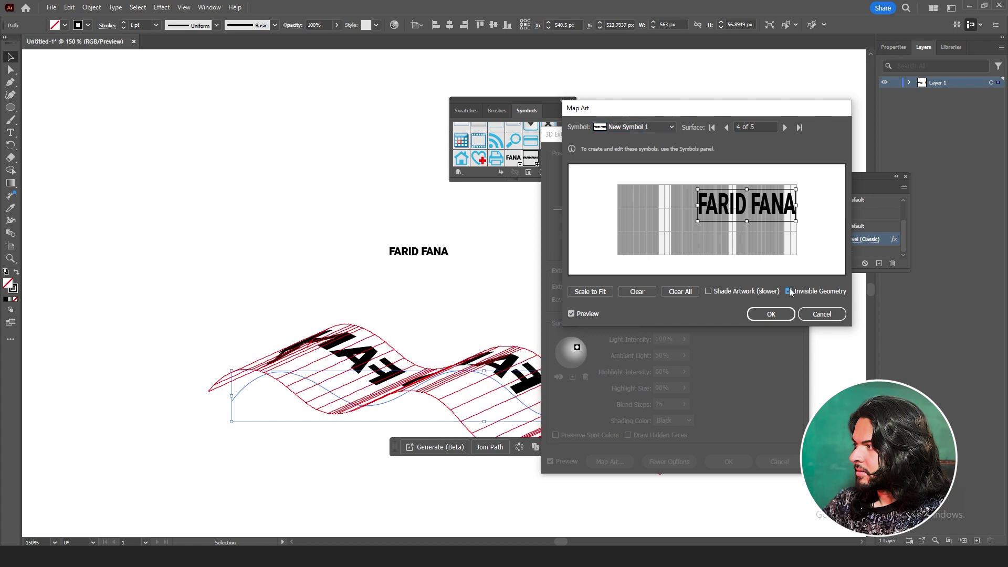
Enlarge the mapped lettering, rotate it 180 degrees, and apply the 3D effect
left_click_drag(695, 222, 620, 249)
left_click_drag(744, 203, 626, 249)
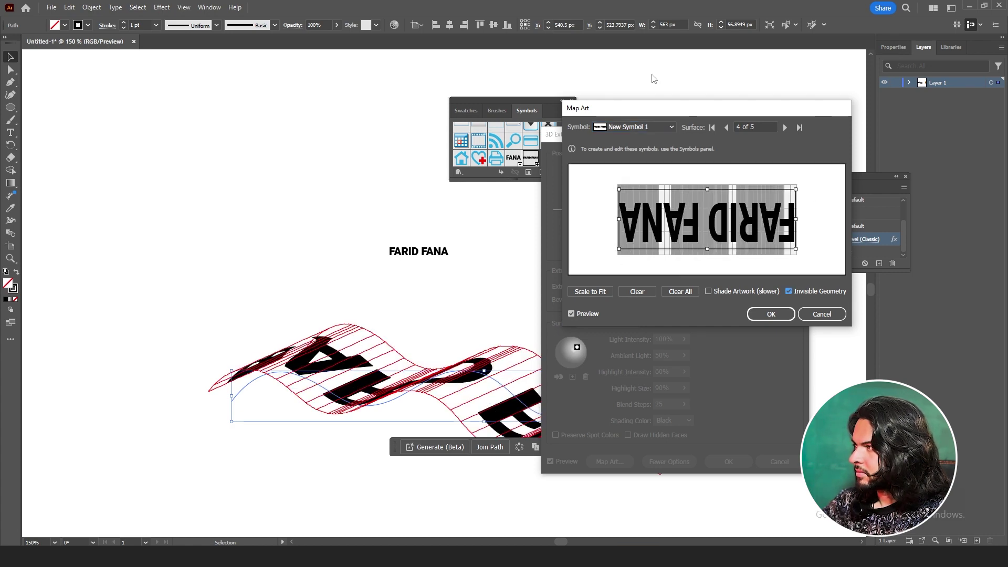
left_click_drag(653, 108, 617, 109)
left_click_drag(767, 214, 609, 226)
left_click(735, 315)
left_click(728, 461)
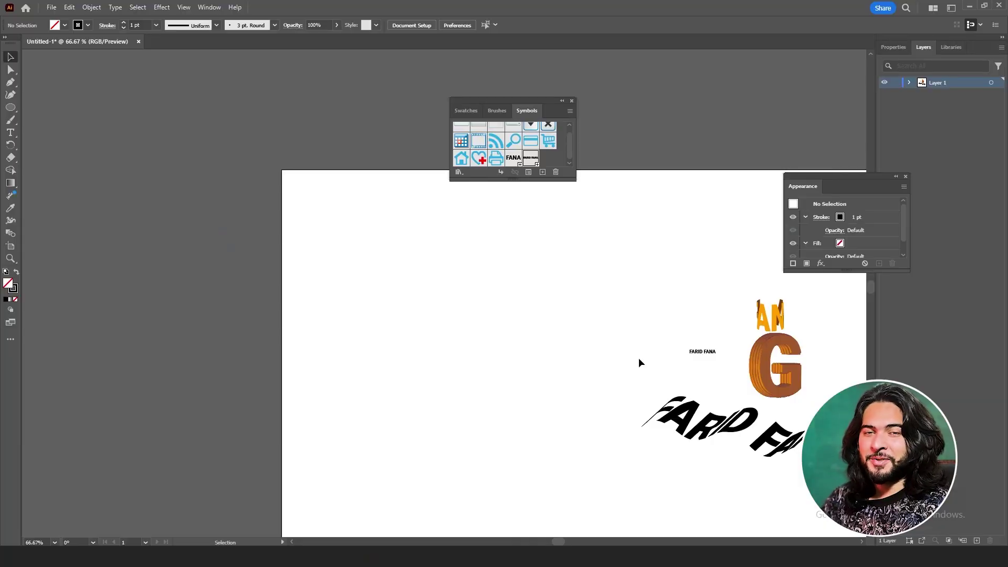
Tilt the orange ellipse slightly and apply Classic Revolve to it
left_click(162, 7)
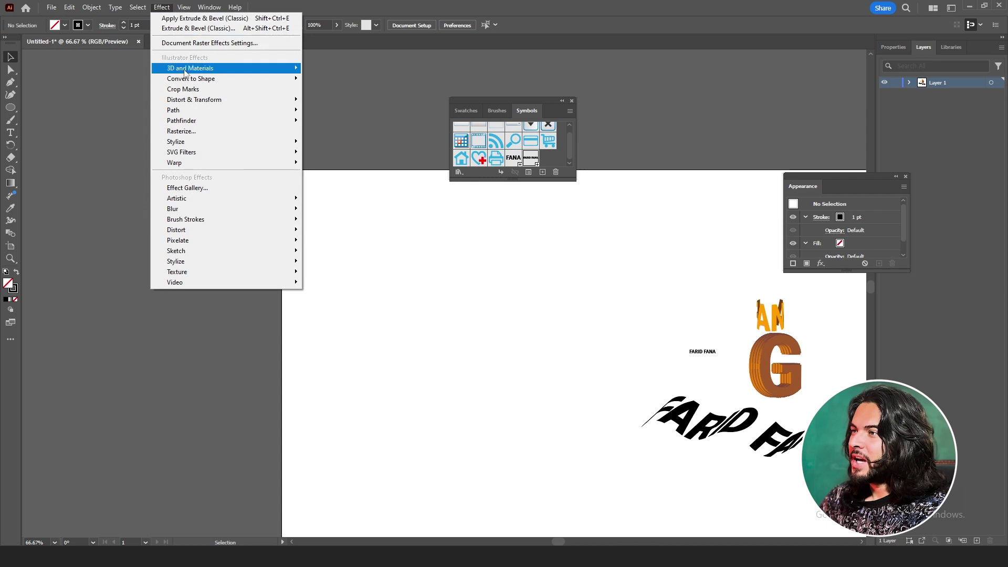
mouse_move(299, 68)
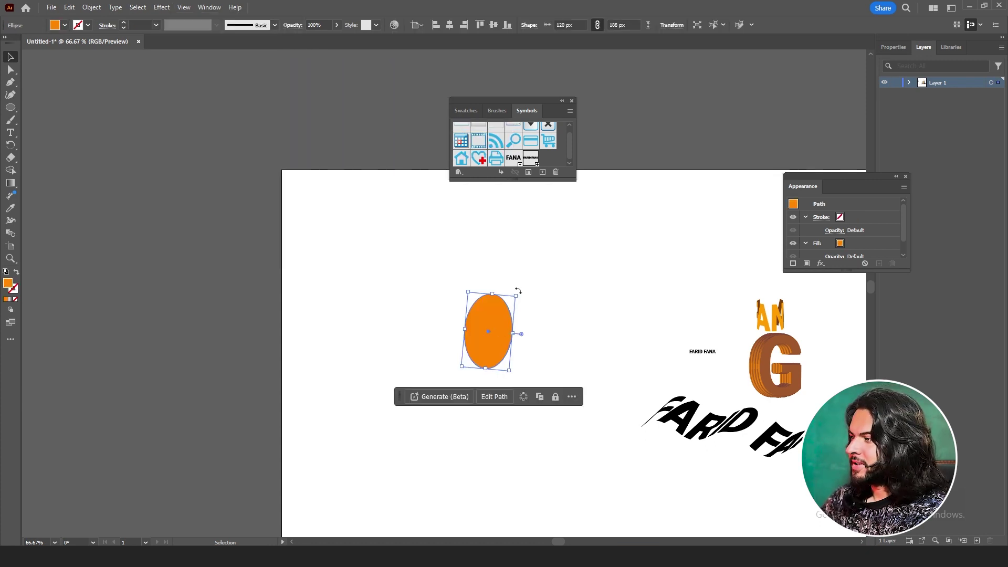
left_click_drag(518, 290, 520, 294)
left_click(158, 8)
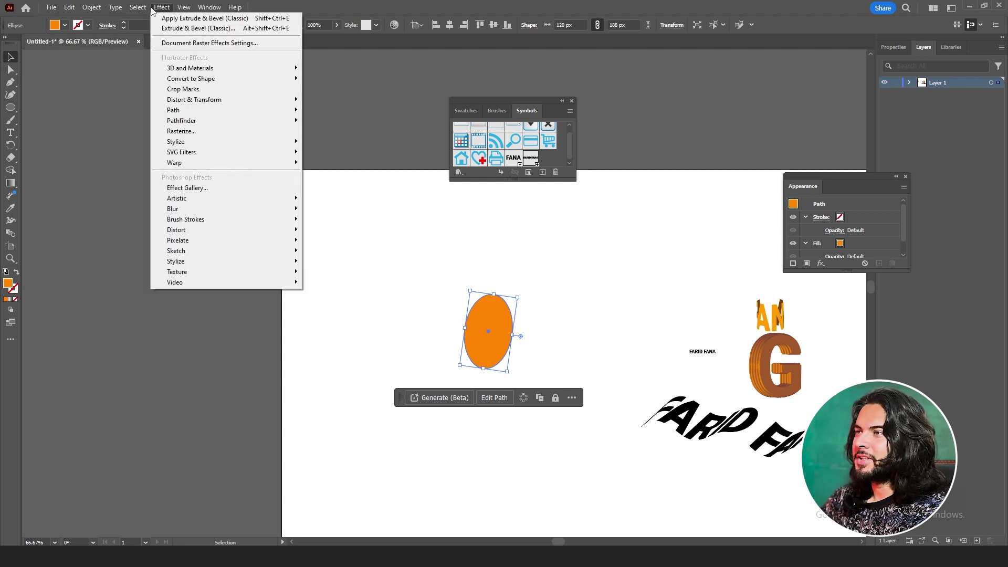
mouse_move(231, 68)
mouse_move(349, 130)
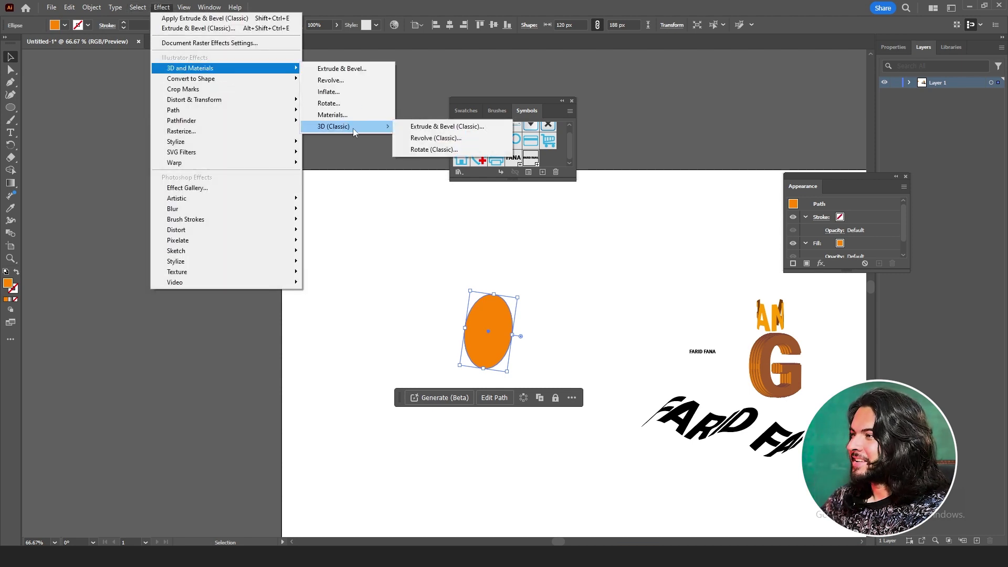
left_click(433, 137)
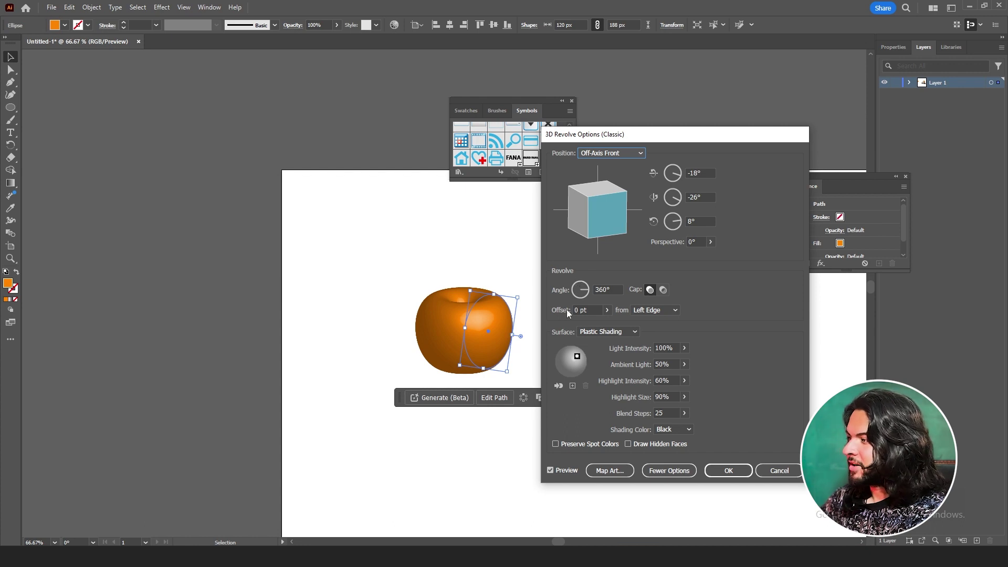
Try a larger revolve offset, reset it to 0 pt, and confirm the apple shape
left_click(607, 310)
left_click_drag(565, 324, 577, 328)
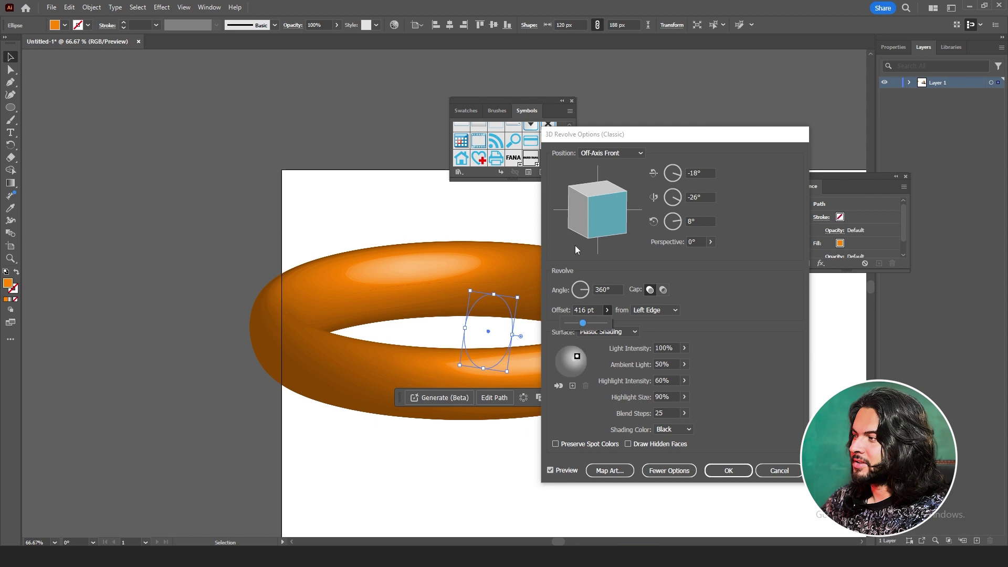
left_click_drag(607, 134, 746, 135)
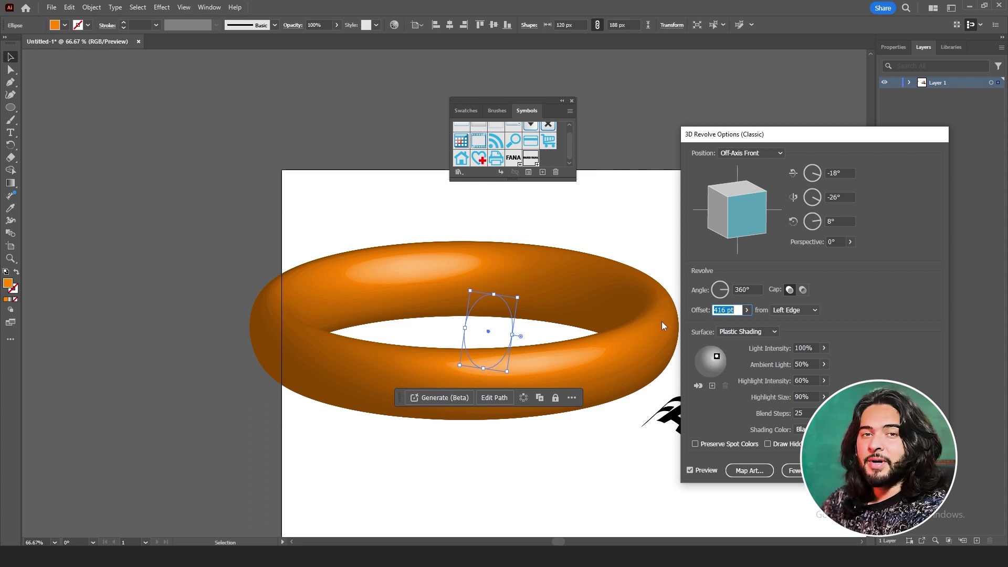
left_click(747, 310)
left_click_drag(738, 323, 645, 324)
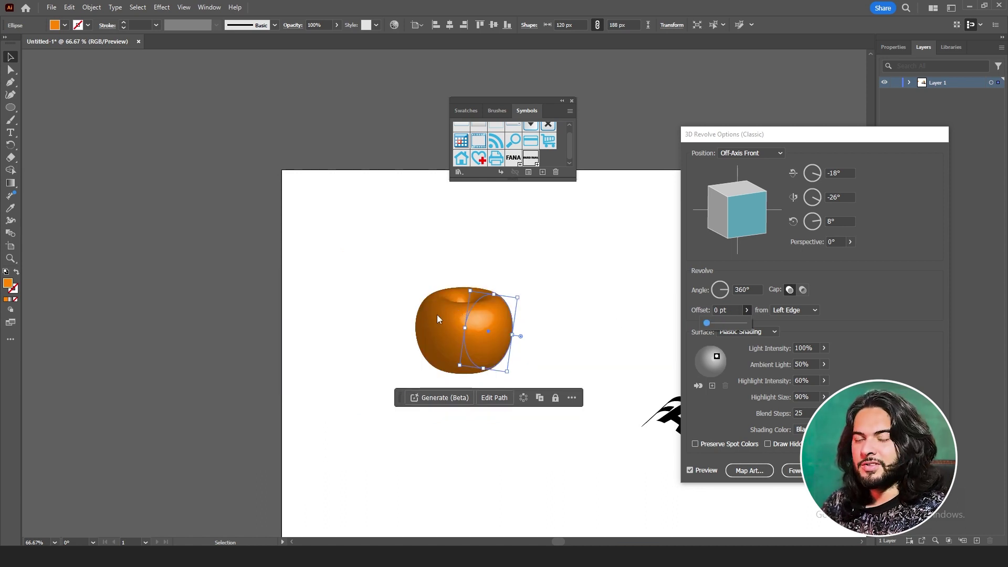
key("Return")
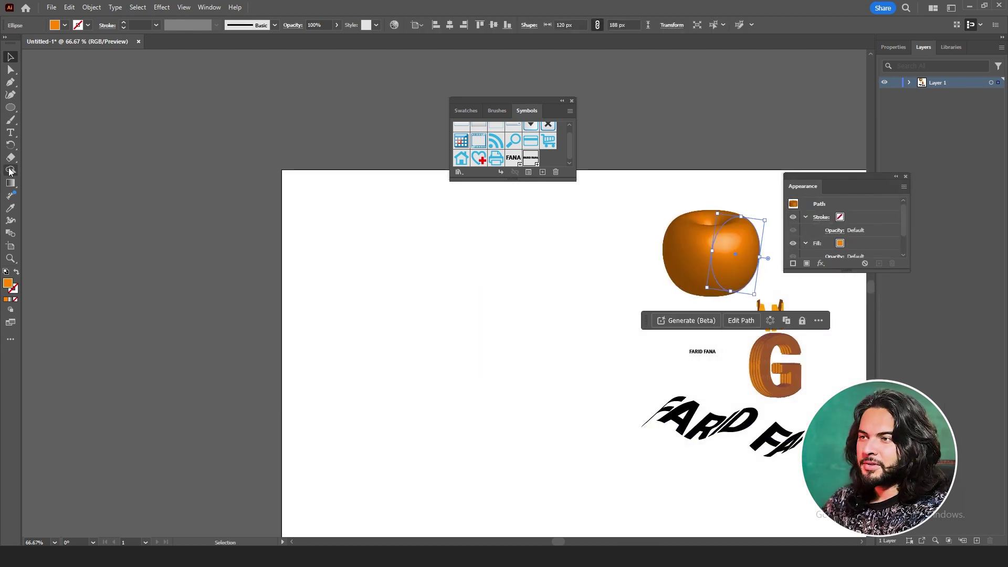
left_click(12, 85)
Draw a three-anchor vase profile path with the Pen tool
left_click(398, 438)
left_click(429, 438)
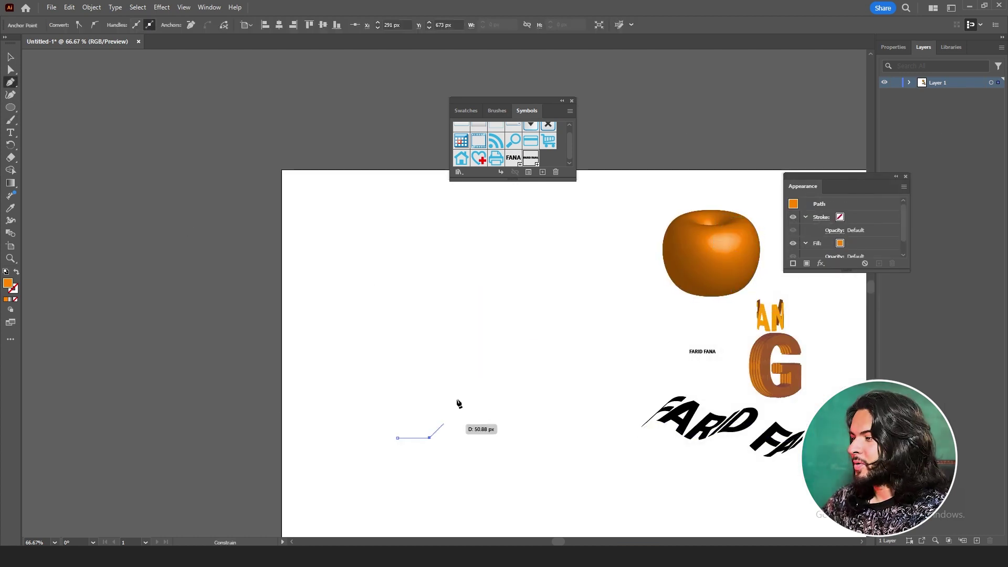
left_click(476, 312)
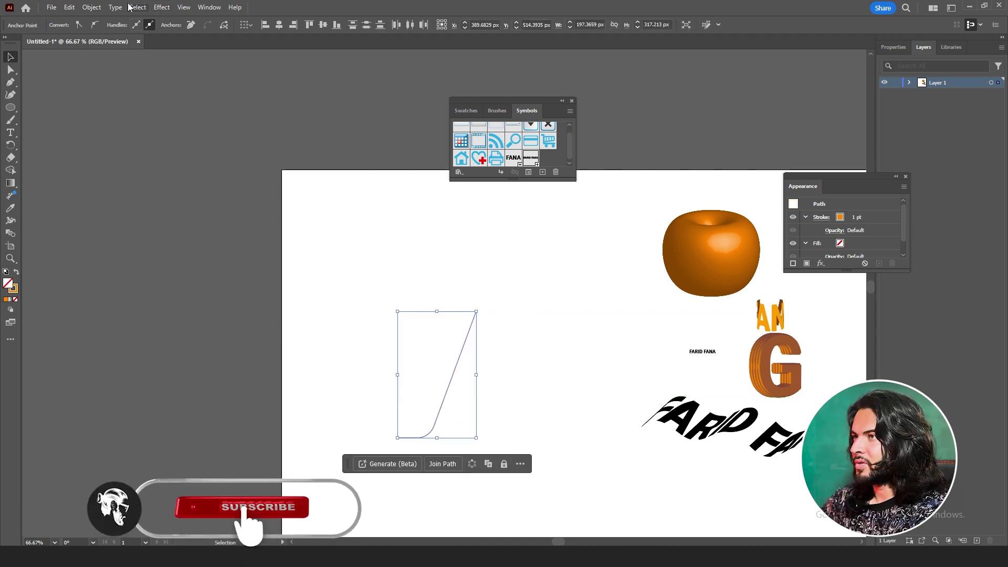
left_click(130, 7)
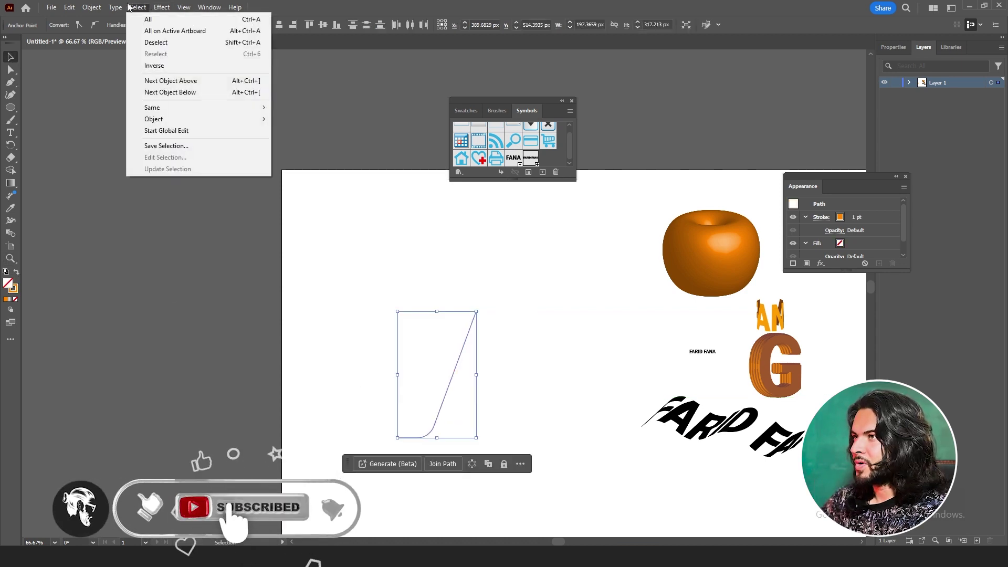
Revolve the profile with Classic Revolve and reshape it into a double-cone vase
mouse_move(161, 7)
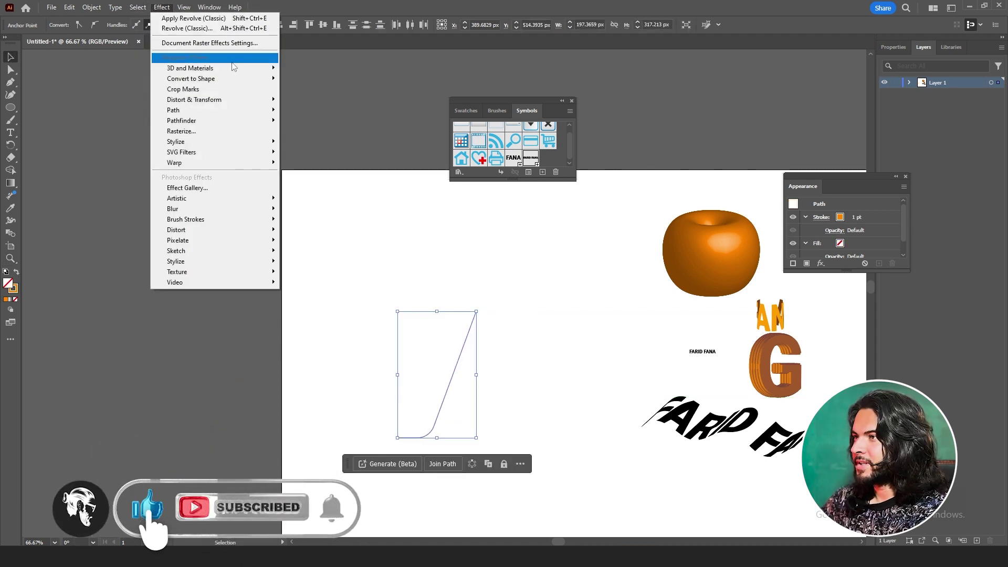
mouse_move(234, 68)
mouse_move(321, 127)
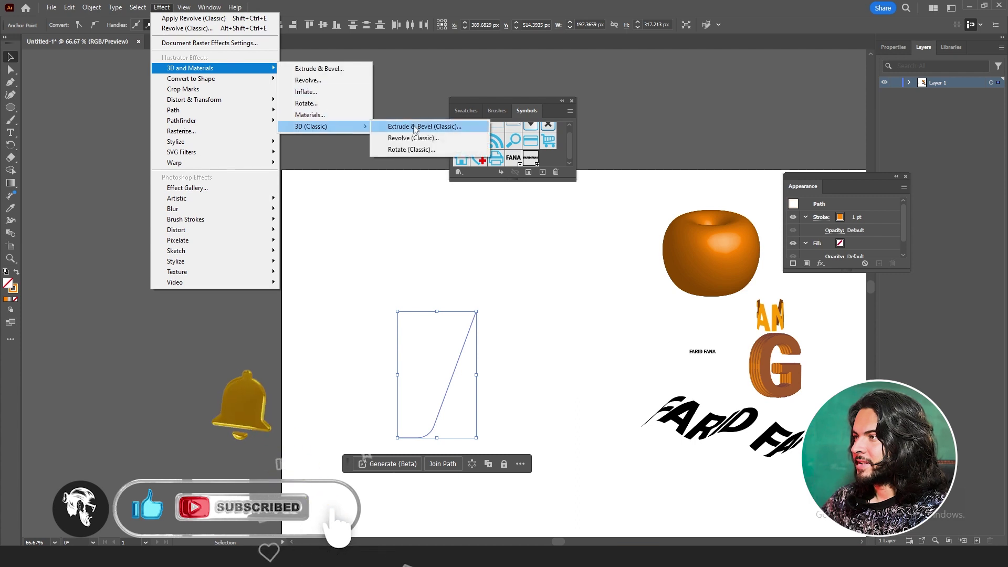
left_click(456, 142)
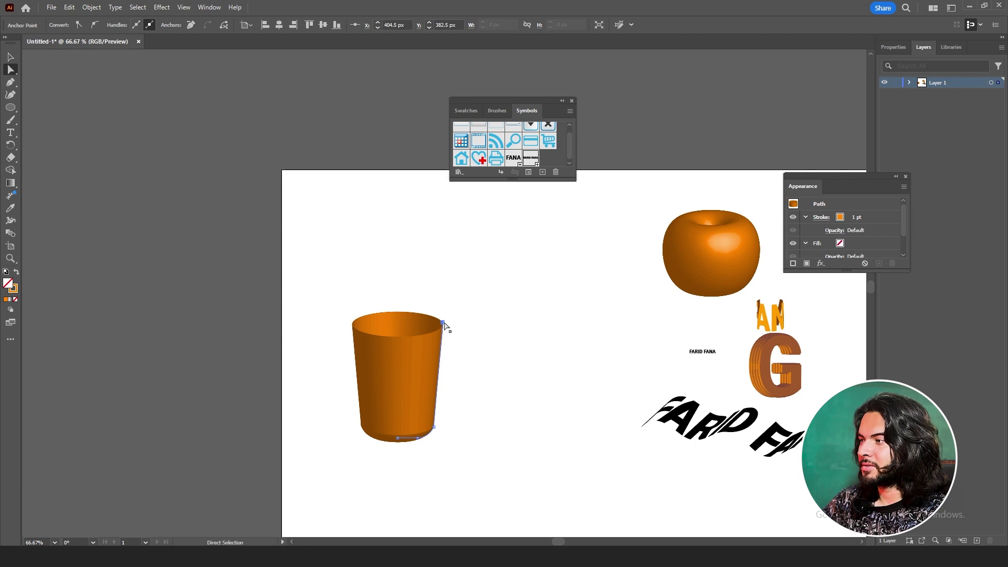
left_click_drag(396, 442, 445, 376)
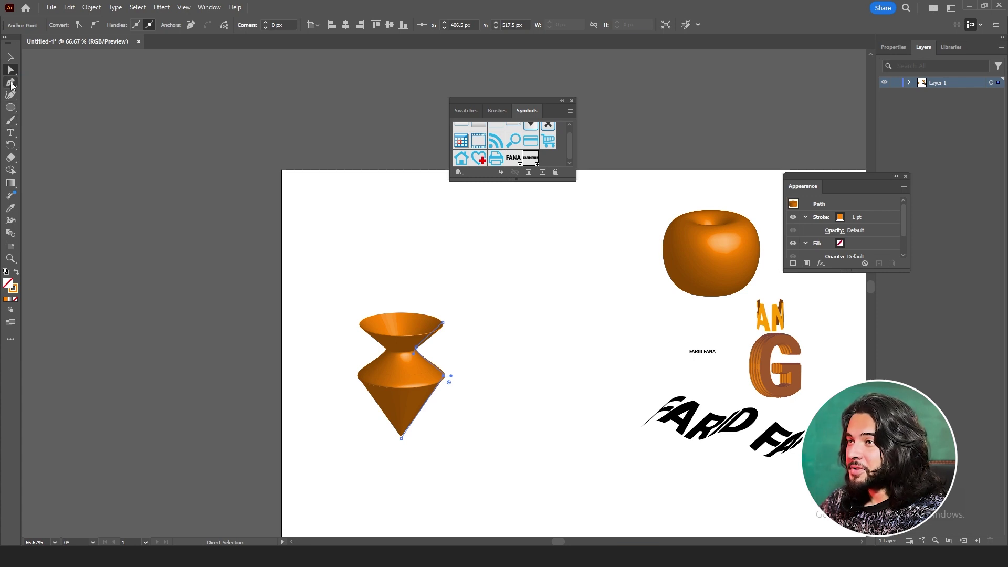
left_click(11, 83)
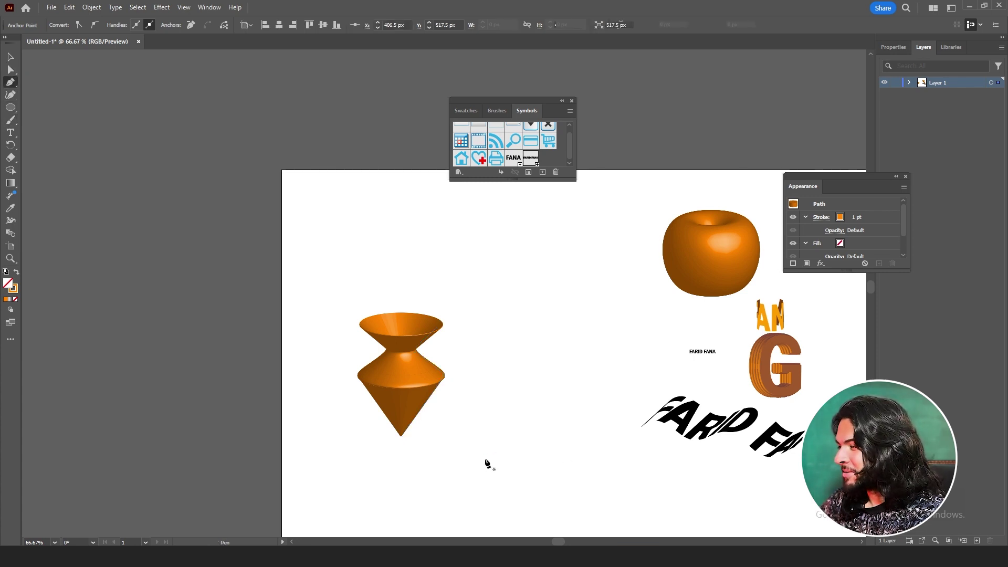
Add the top anchor to finish the goblet profile, then apply 3D Revolve (Classic) to it
left_click_drag(531, 293, 541, 251)
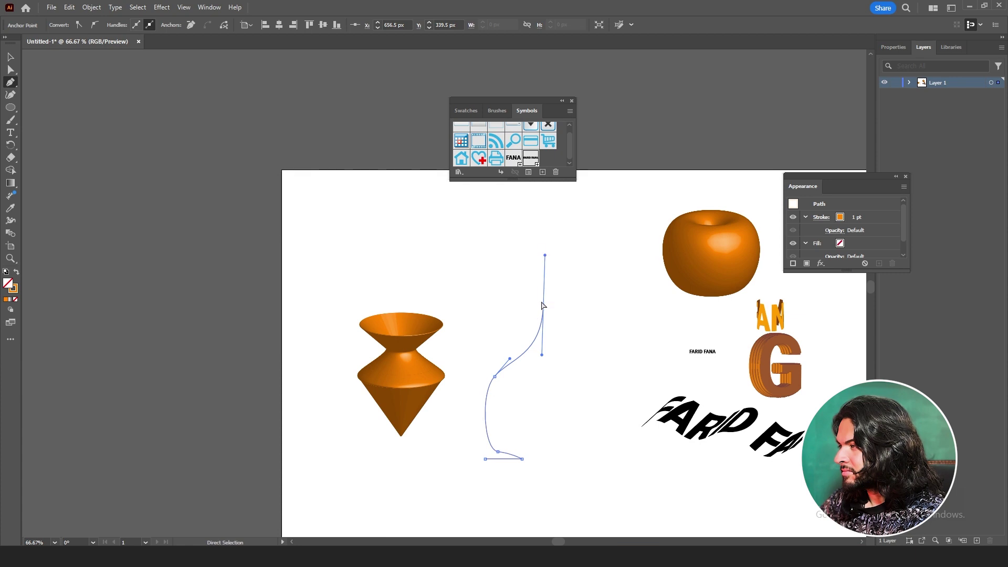
key("v")
left_click(161, 8)
mouse_move(210, 69)
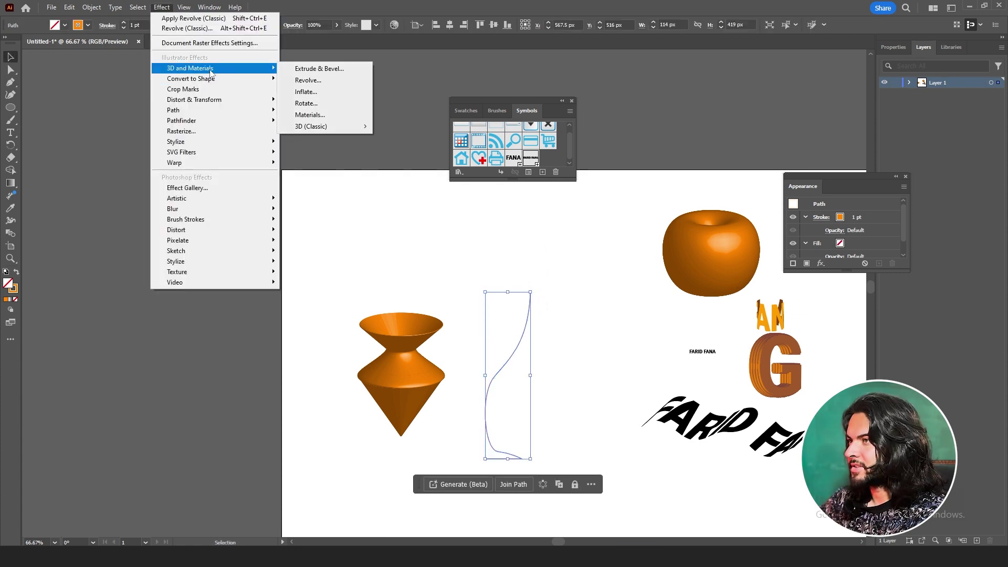
mouse_move(348, 127)
left_click(412, 138)
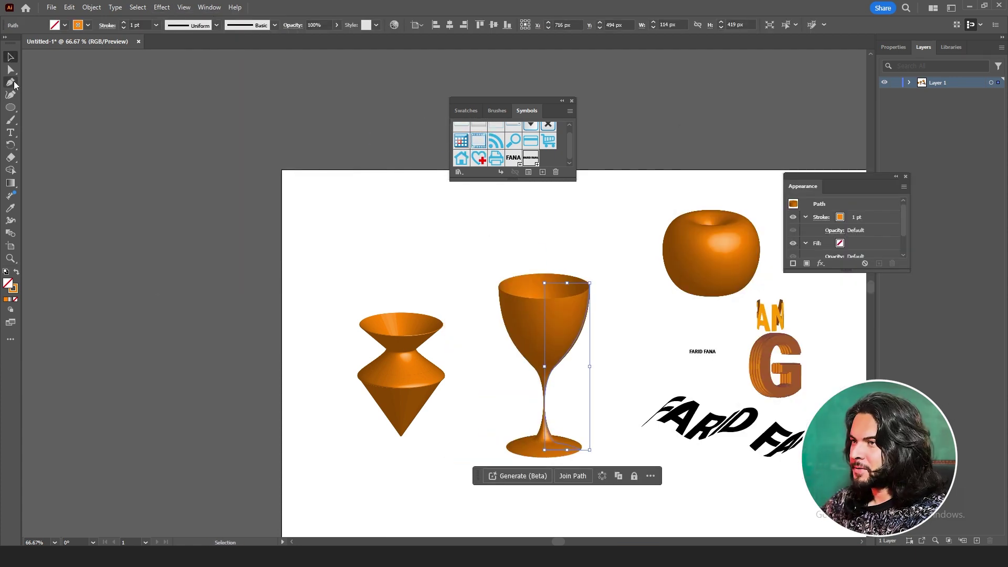
Reshape an anchor curve on the goblet profile with Direct Selection to thicken the stem
left_click(11, 72)
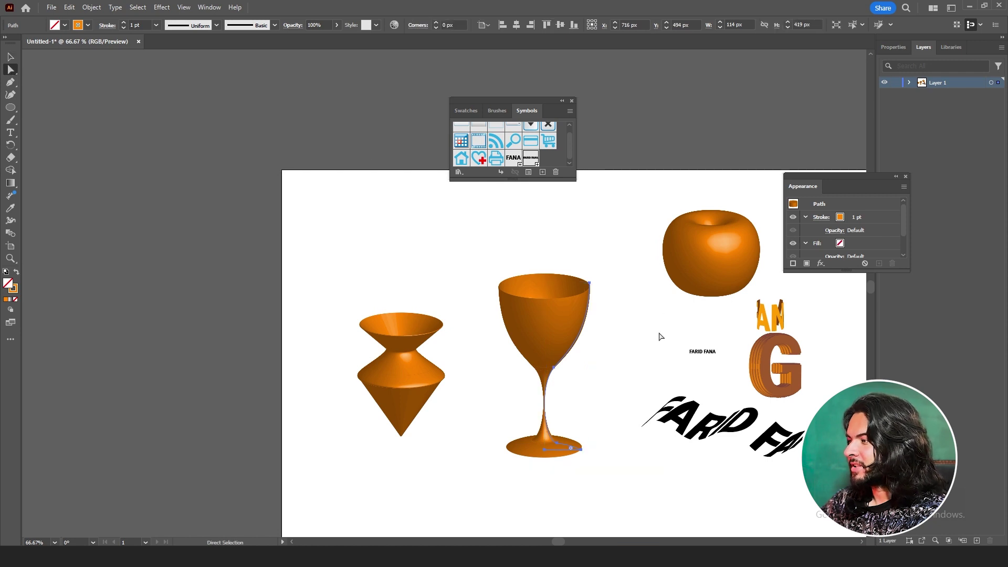
left_click(554, 369)
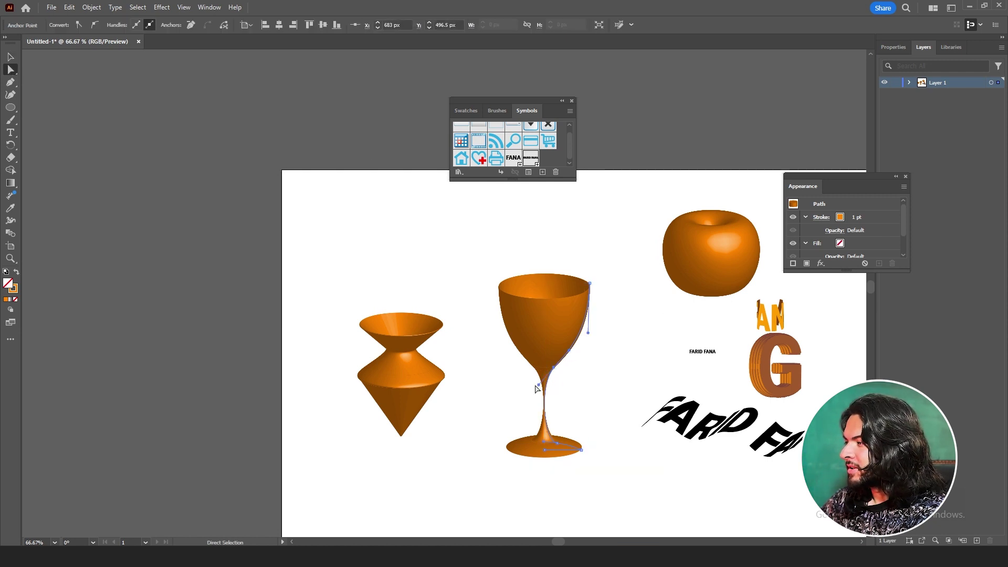
left_click_drag(540, 385, 550, 394)
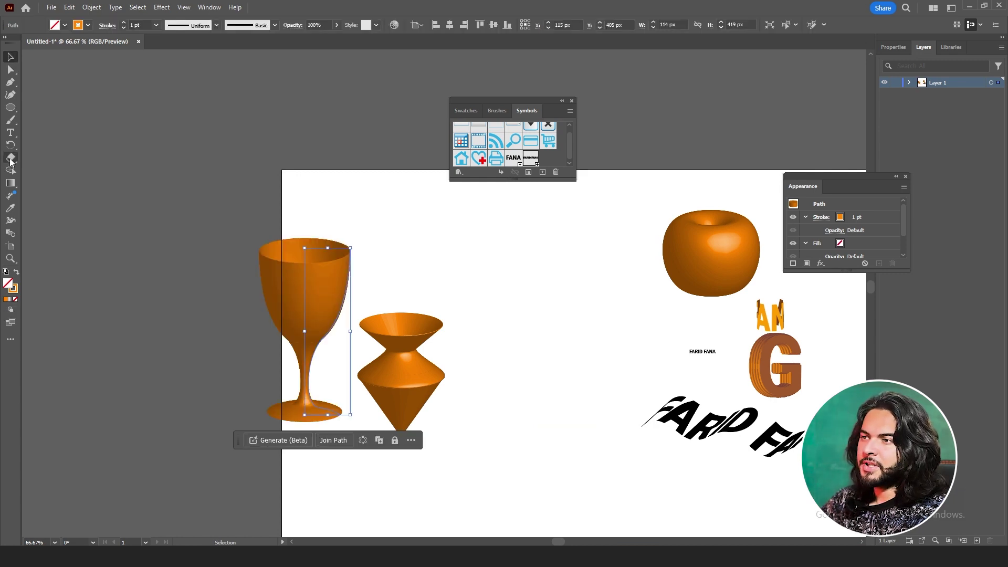
left_click(12, 136)
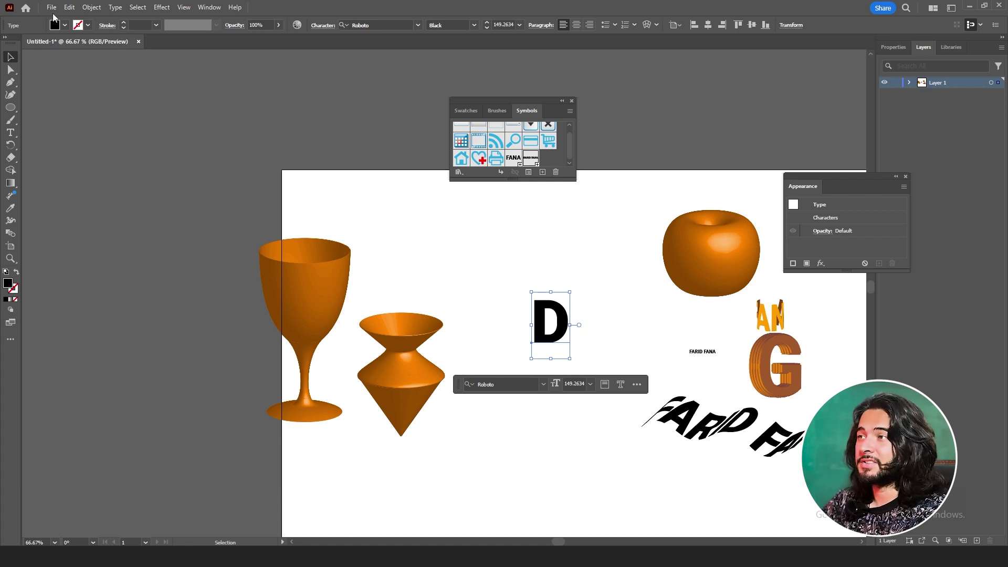
Apply the 3D Rotate (Classic) effect to the letter D, opening its rotation dialog
left_click(157, 7)
mouse_move(253, 69)
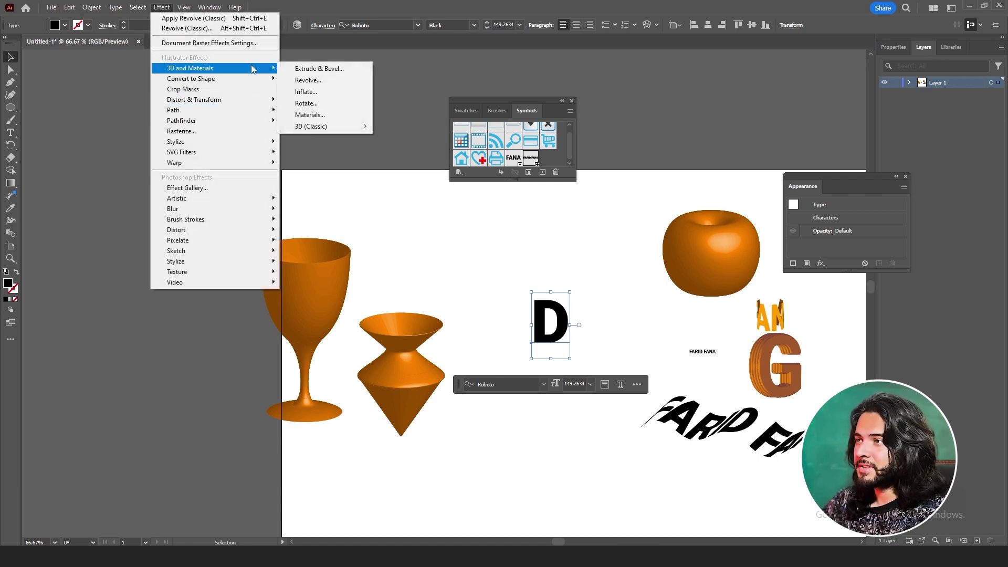
mouse_move(342, 127)
left_click(414, 150)
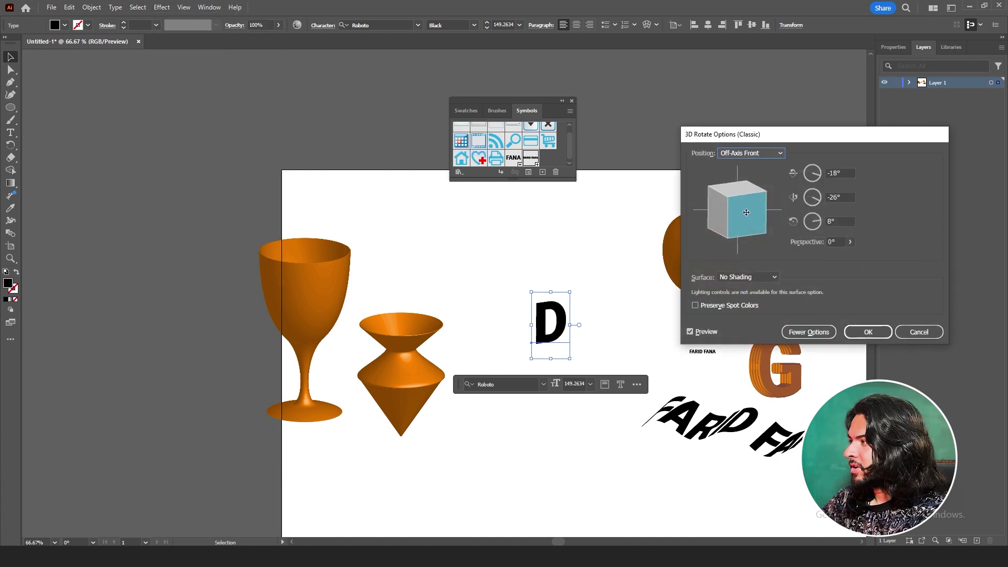